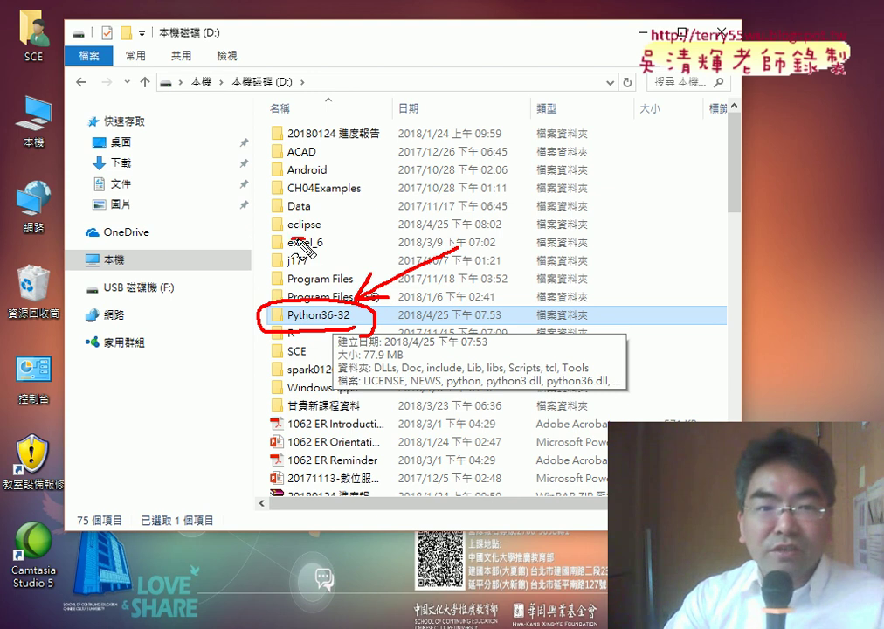
# Look through the contents of the eclipse folder on drive D: and return to the drive's folder list.
pyautogui.moveTo(339, 219); pyautogui.dragTo(332, 213)
pyautogui.moveTo(445, 173)
pyautogui.mouseDown()
pyautogui.moveTo(343, 213)
pyautogui.moveTo(362, 196)
pyautogui.moveTo(389, 212)
pyautogui.mouseUp()
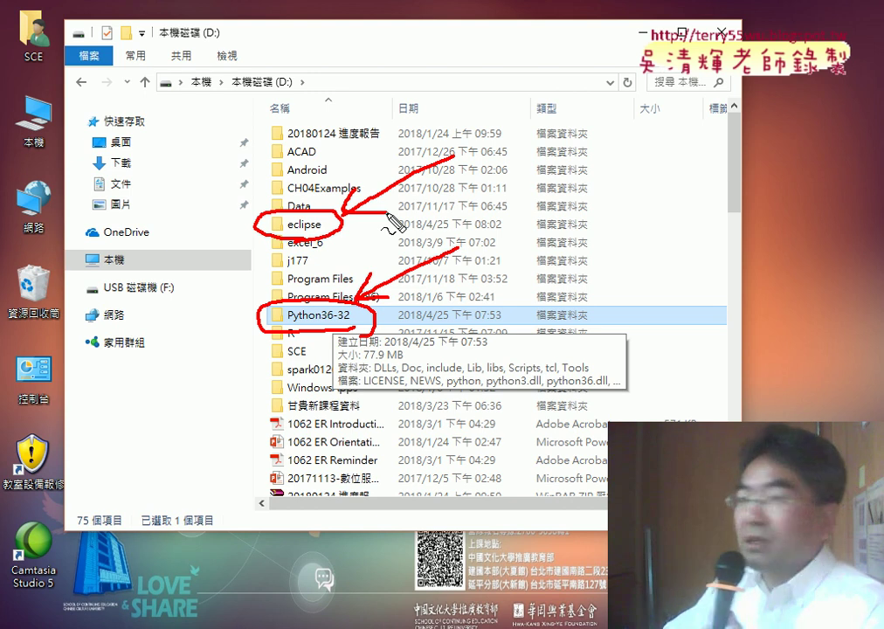
pyautogui.press('Escape')
pyautogui.doubleClick(312, 229)
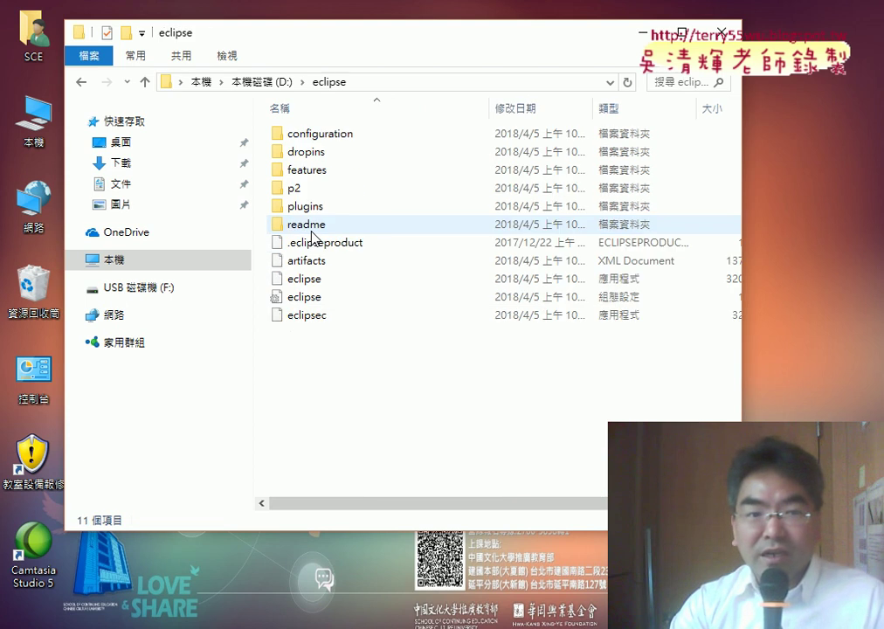
pyautogui.click(81, 82)
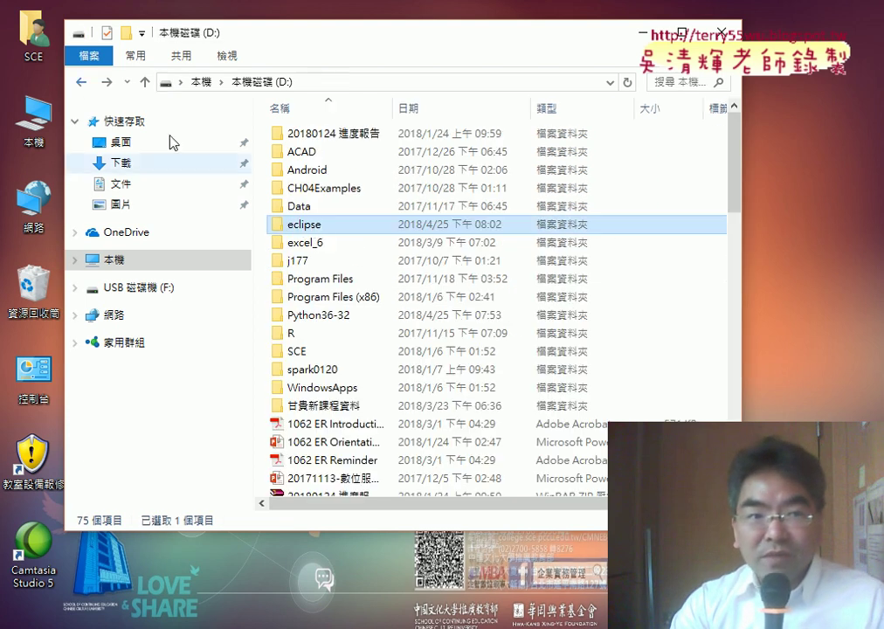
# Rename the eclipse folder on drive D: to eclipse_python.
pyautogui.rightClick(312, 224)
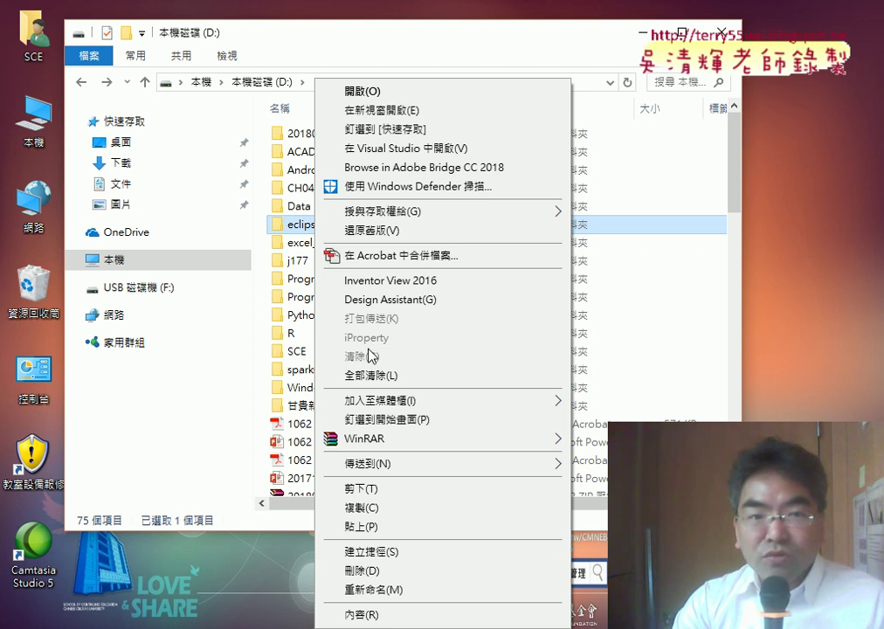
pyautogui.click(408, 592)
pyautogui.click(323, 226)
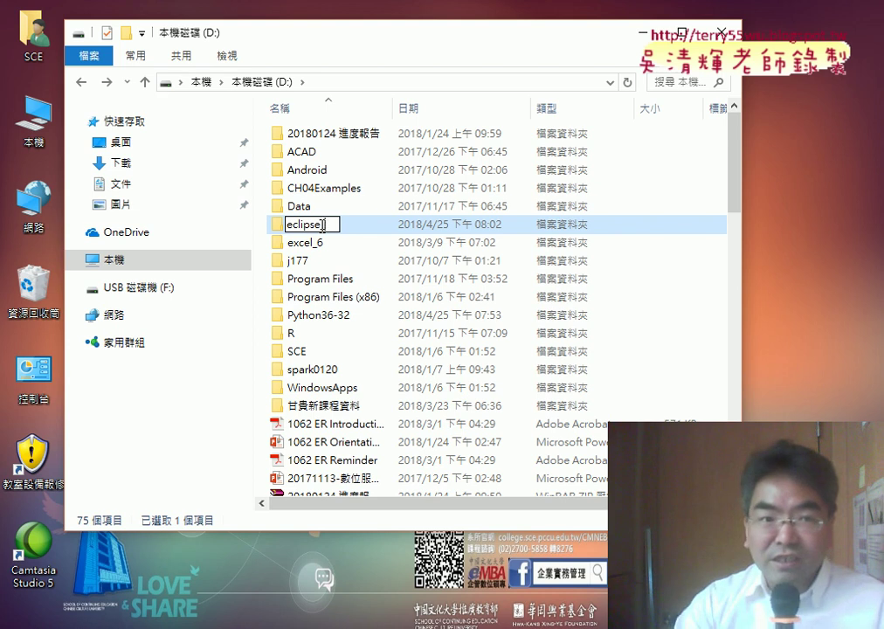
pyautogui.write('_ㄆ')
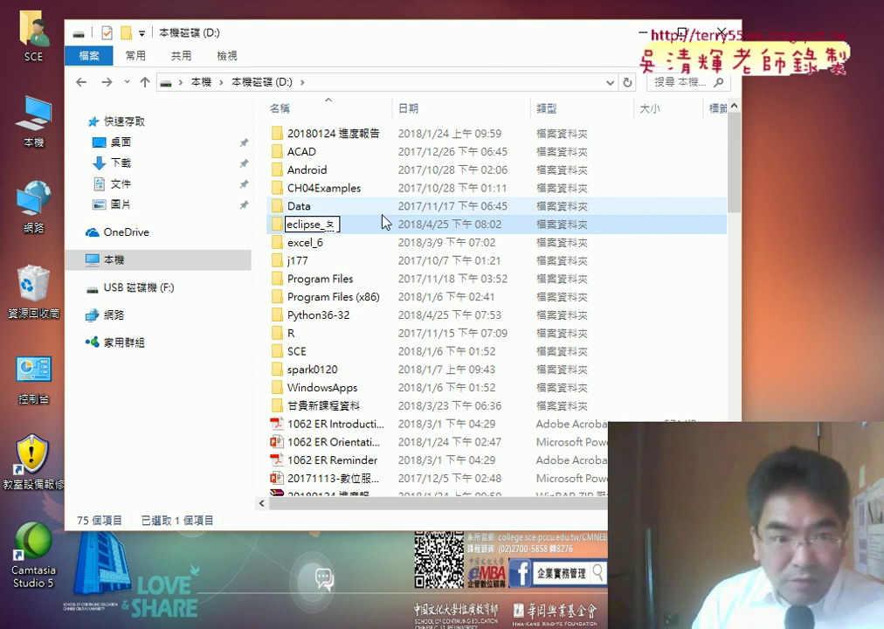
pyautogui.press('BackSpace')
pyautogui.write('pyt')
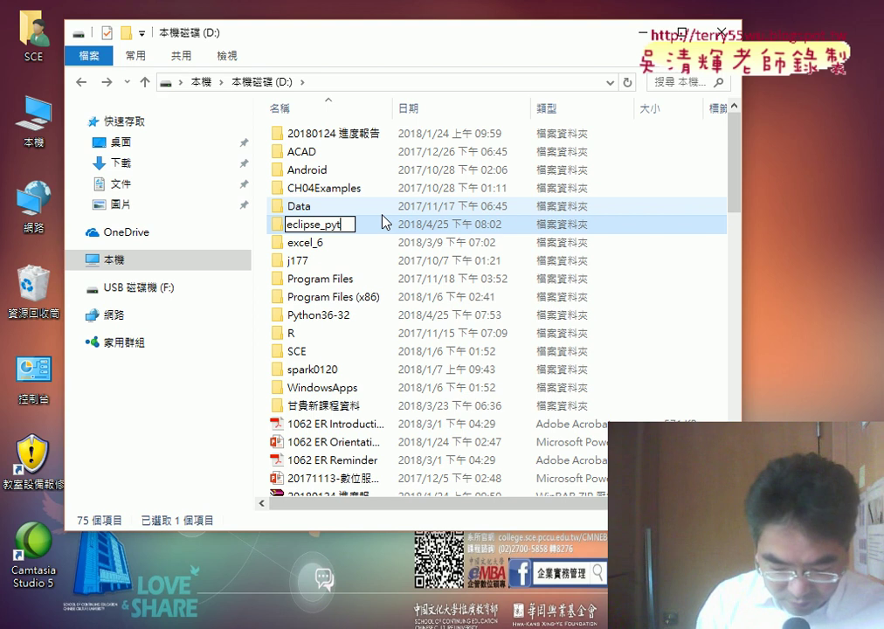
pyautogui.write('ho')
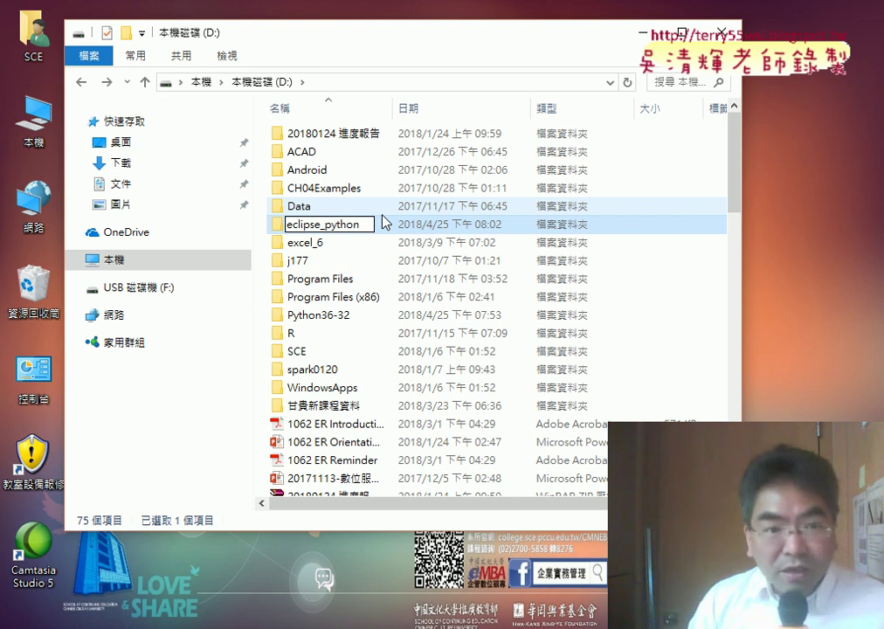
pyautogui.write('n')
pyautogui.press('Return')
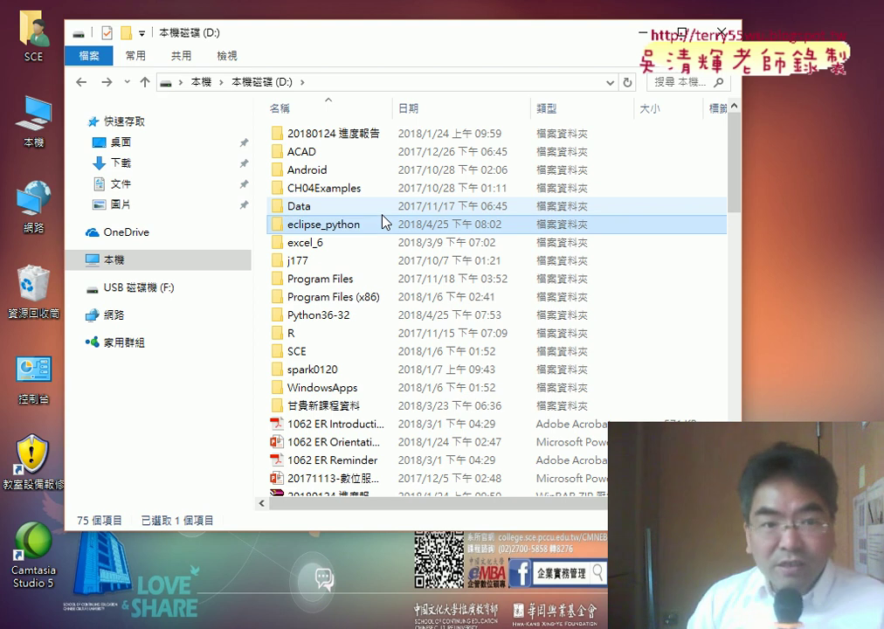
# Launch the eclipse application from the eclipse_python folder.
pyautogui.doubleClick(344, 234)
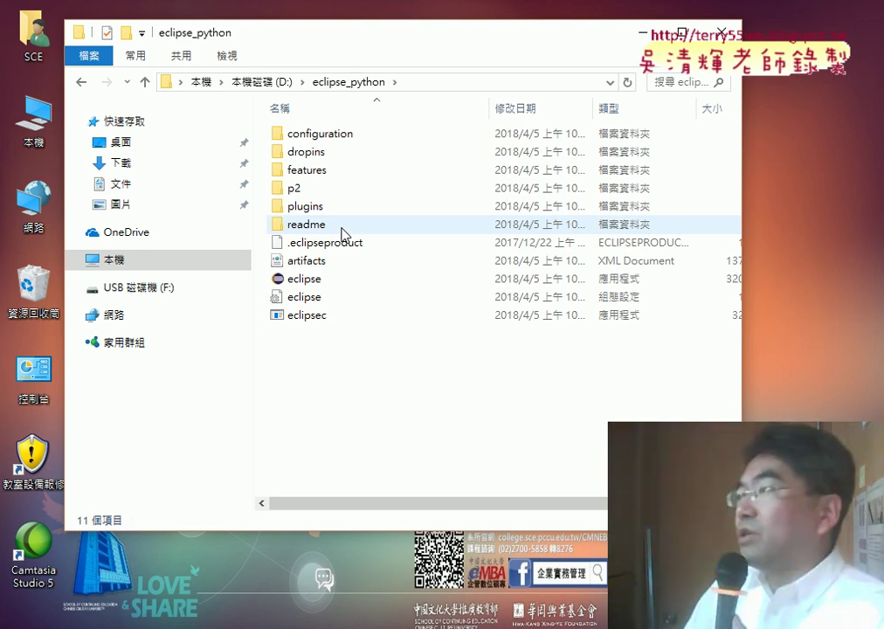
pyautogui.doubleClick(330, 279)
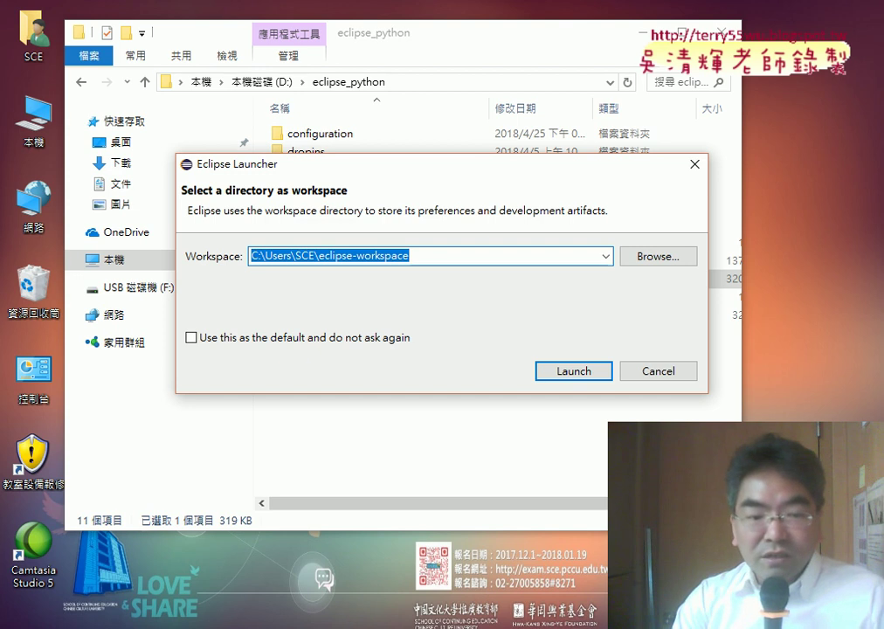
# Switch to Chrome, show the already open Oracle Java SE page and decline the chat assistant offer.
pyautogui.click(233, 542)
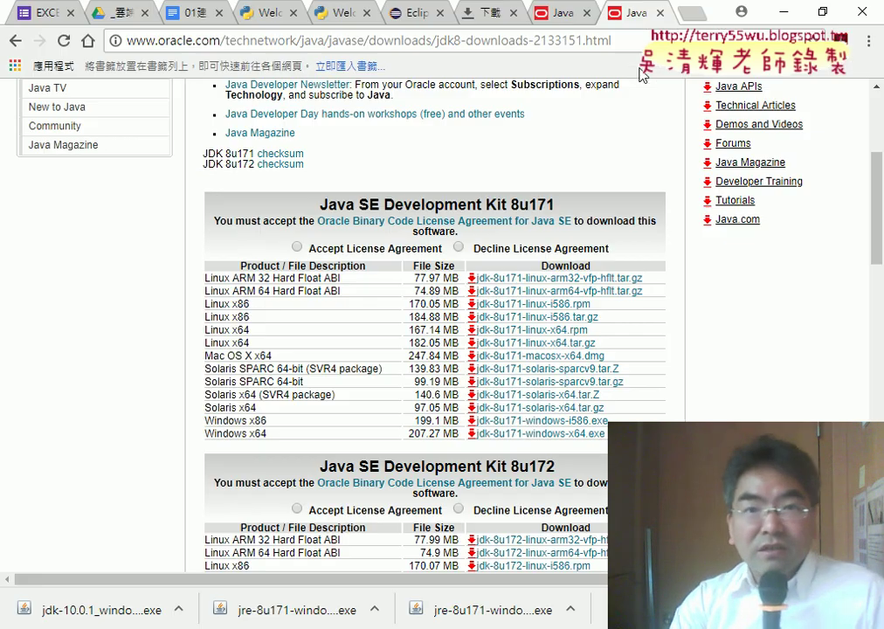
pyautogui.click(546, 16)
pyautogui.scroll(7, 199, 223)
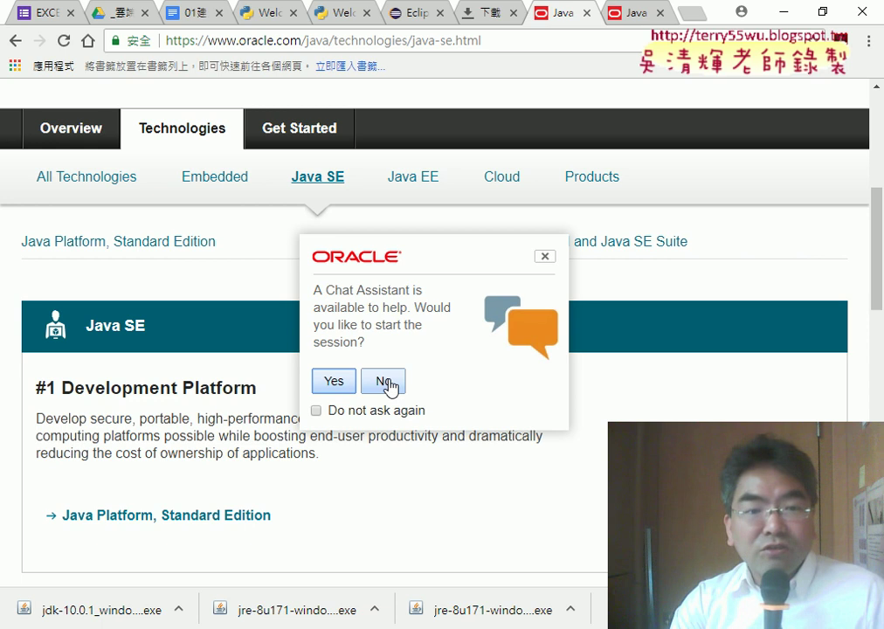
pyautogui.click(386, 385)
pyautogui.scroll(4, 266, 258)
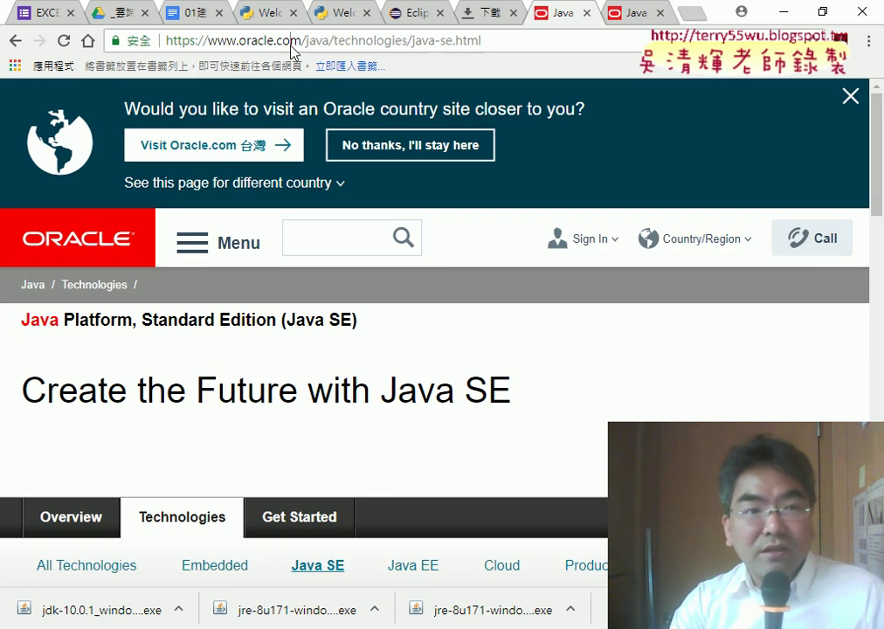
pyautogui.hotkey('shift', 'End')
pyautogui.press('Delete')
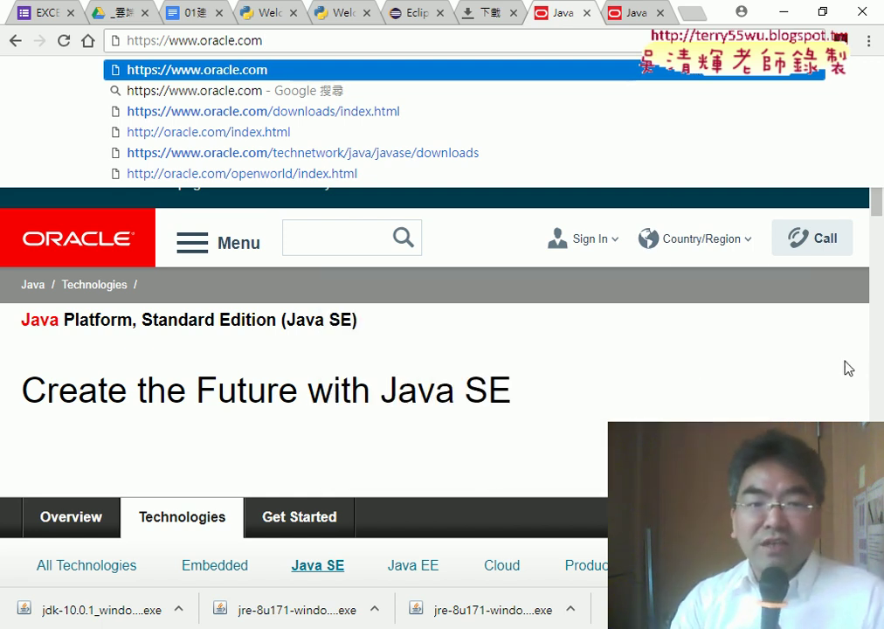
pyautogui.click(848, 368)
pyautogui.click(184, 250)
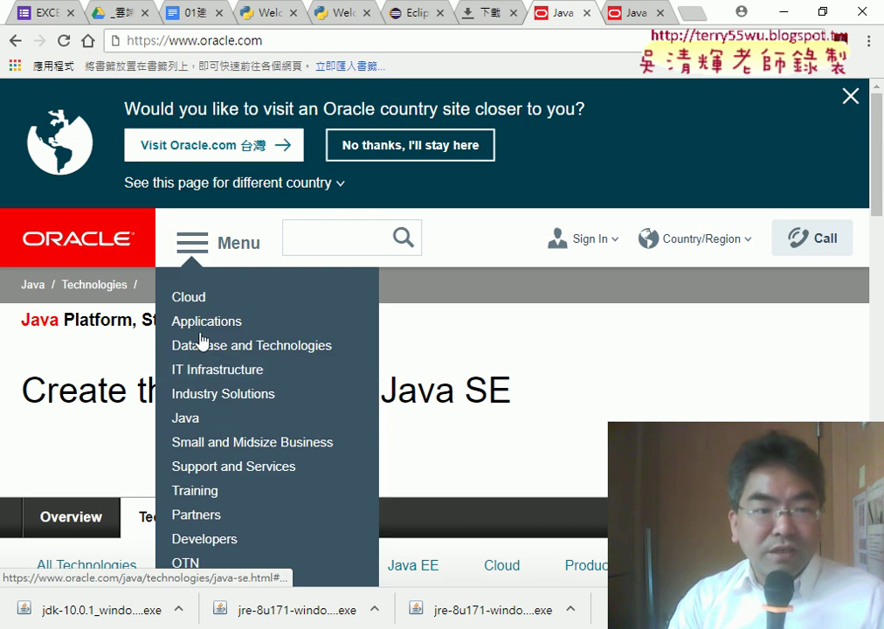
pyautogui.moveTo(218, 421)
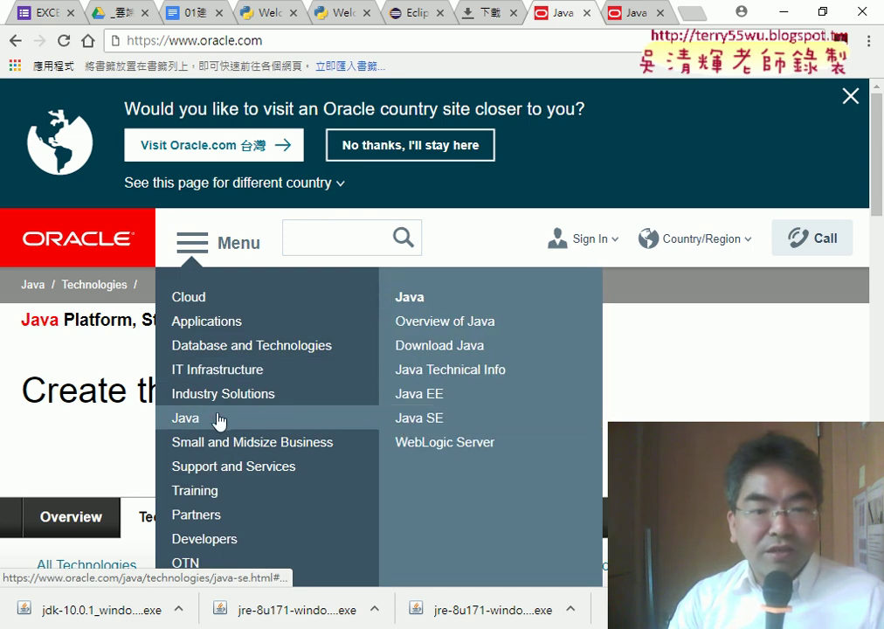
pyautogui.click(426, 419)
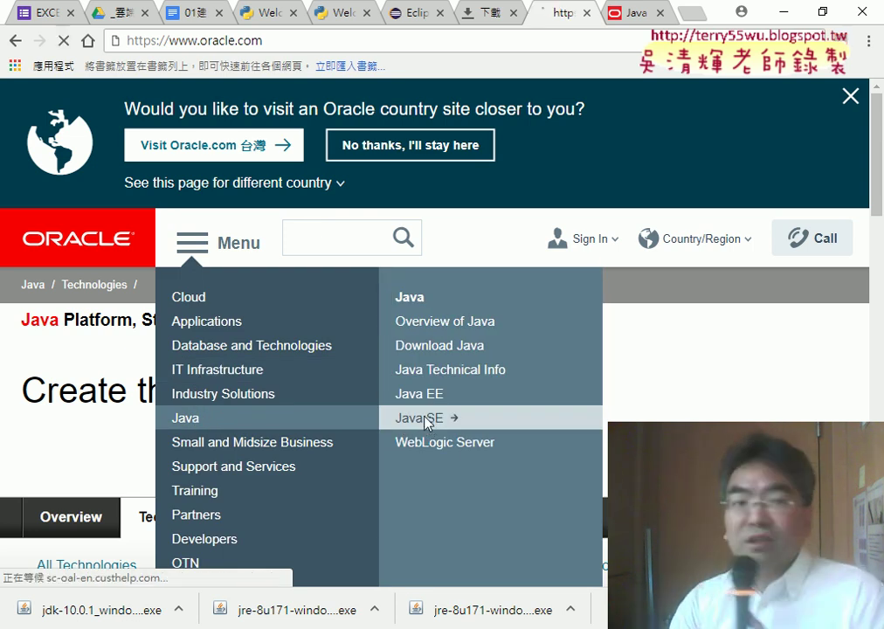
# Open the Download Java SE for Developers page from the Get Started section.
pyautogui.scroll(-3, 526, 407)
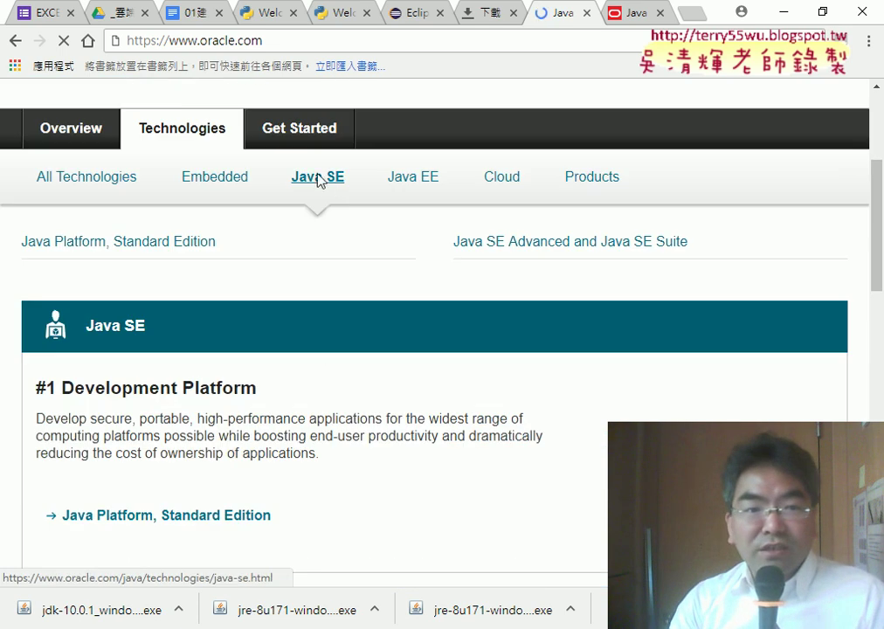
pyautogui.scroll(-5, 355, 329)
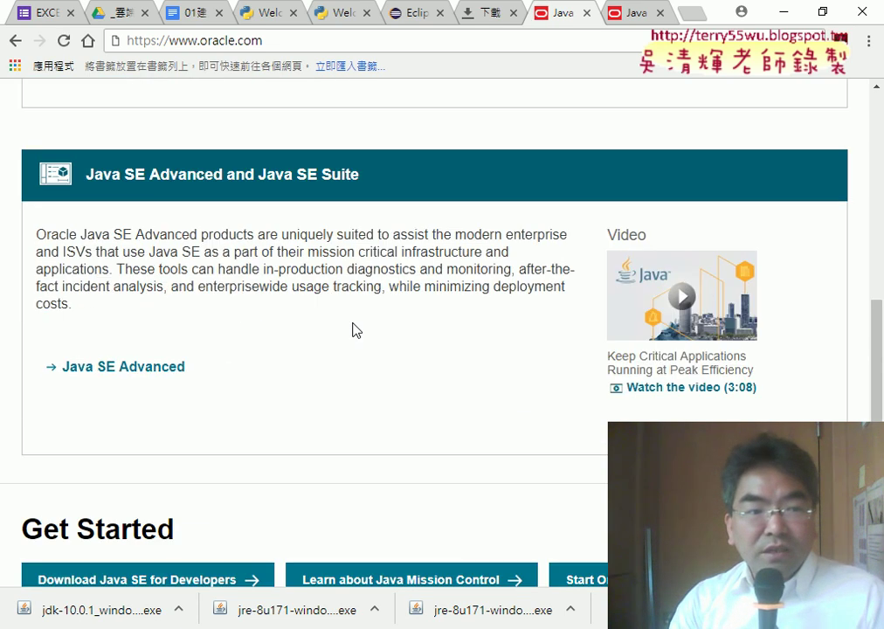
pyautogui.scroll(2, 356, 330)
pyautogui.scroll(4, 356, 329)
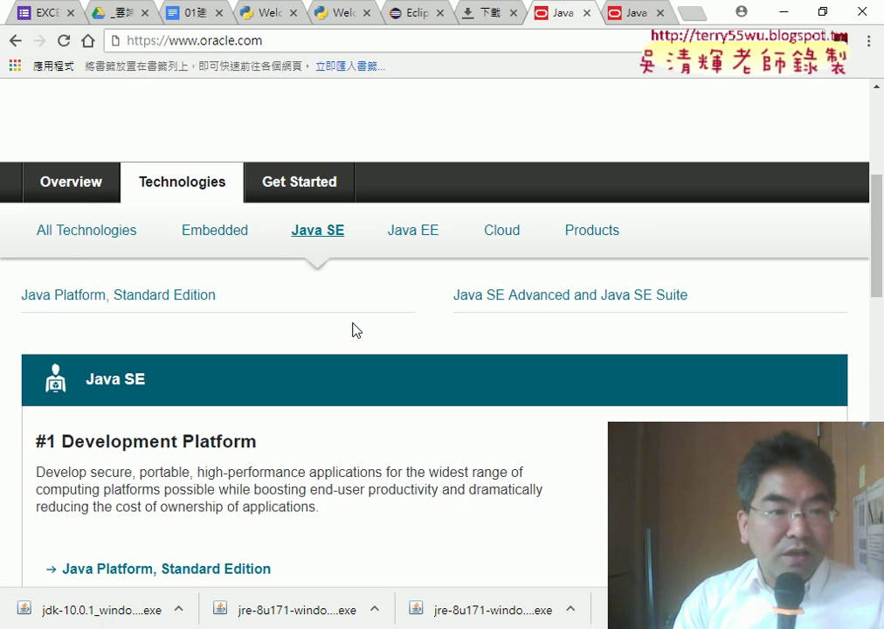
pyautogui.scroll(-4, 345, 354)
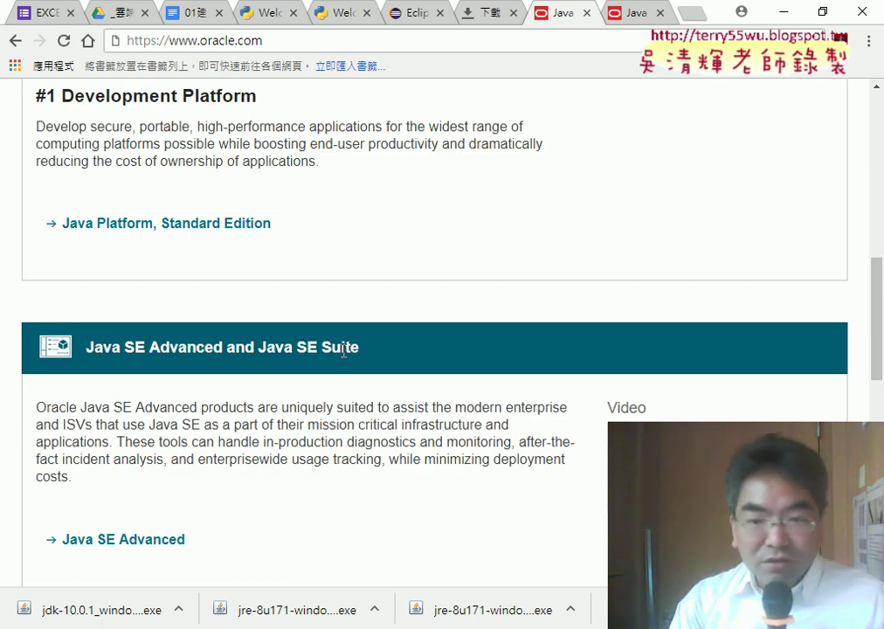
pyautogui.scroll(3, 345, 350)
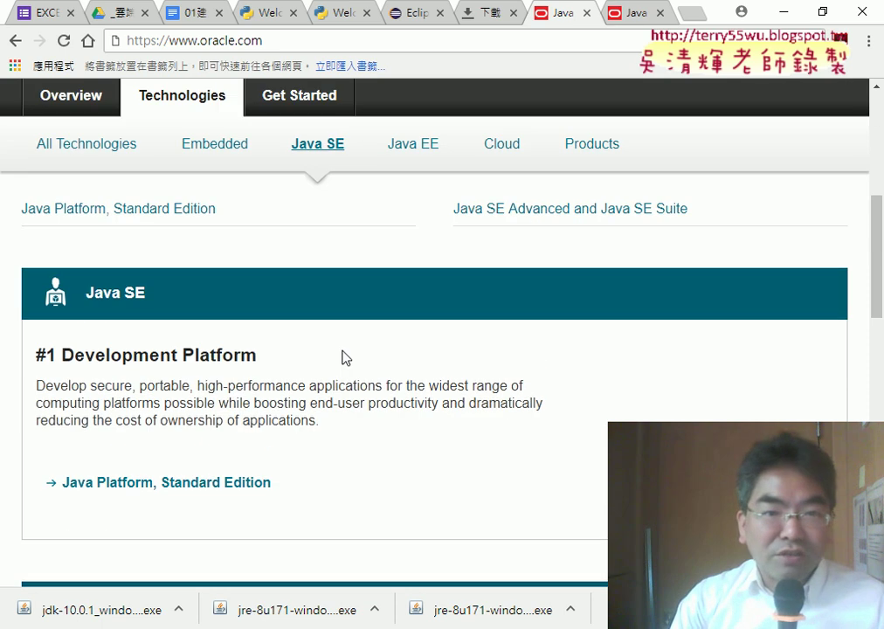
pyautogui.scroll(2, 345, 358)
pyautogui.scroll(-3, 345, 357)
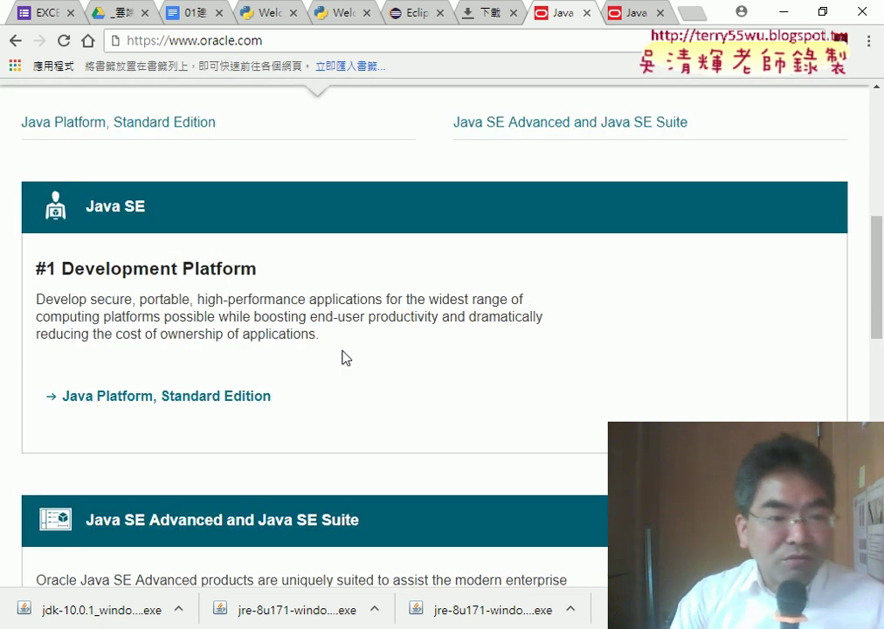
pyautogui.scroll(-3, 345, 357)
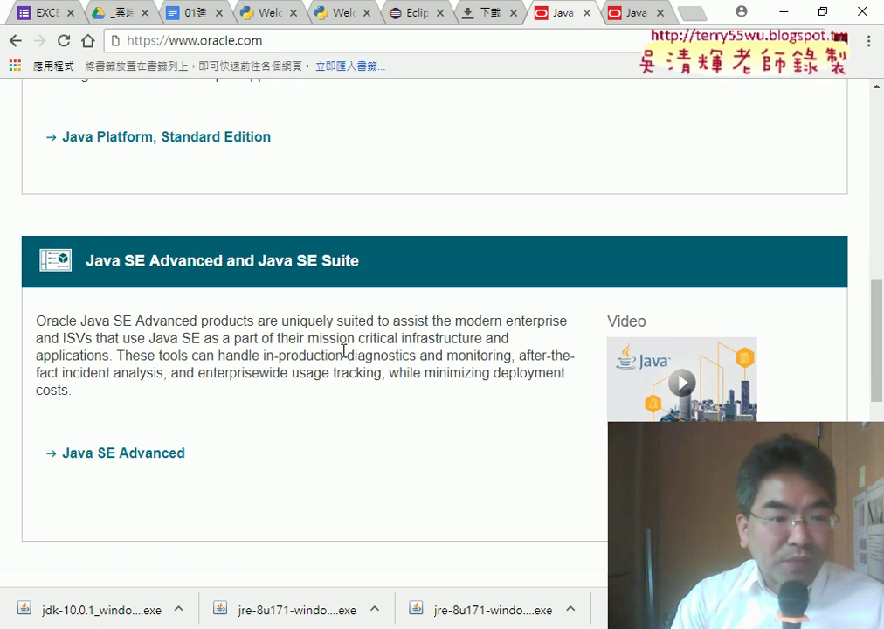
pyautogui.scroll(-3, 345, 354)
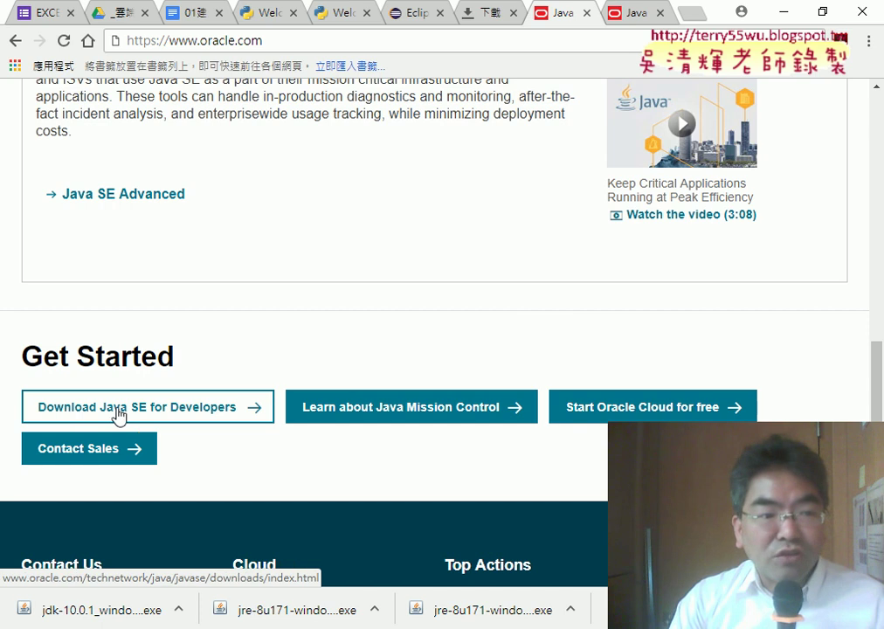
pyautogui.click(208, 415)
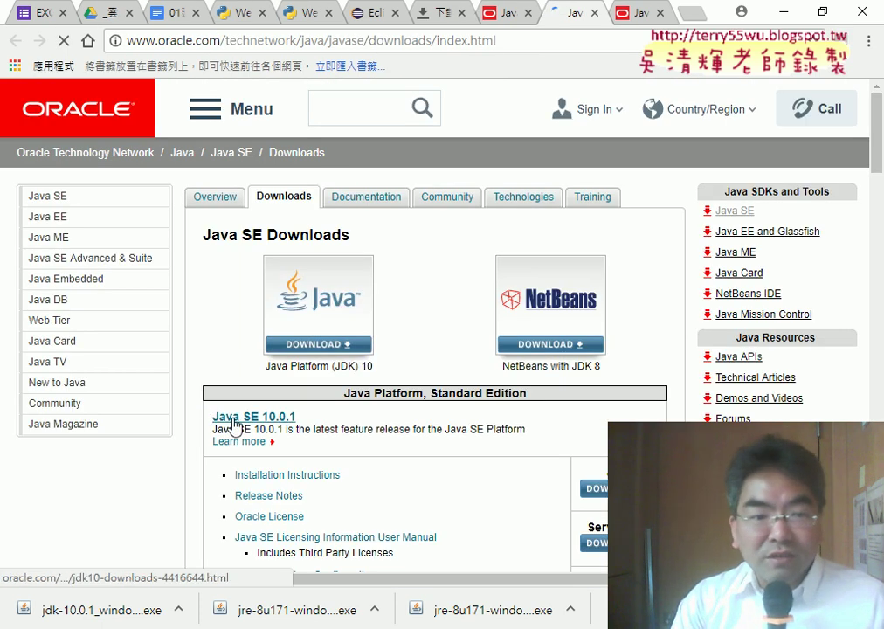
# Compare the Java SE 10.0.1 and Java SE 8u171/8u172 releases on the Java SE Downloads page.
pyautogui.moveTo(211, 417); pyautogui.dragTo(306, 424)
pyautogui.scroll(-7, 305, 424)
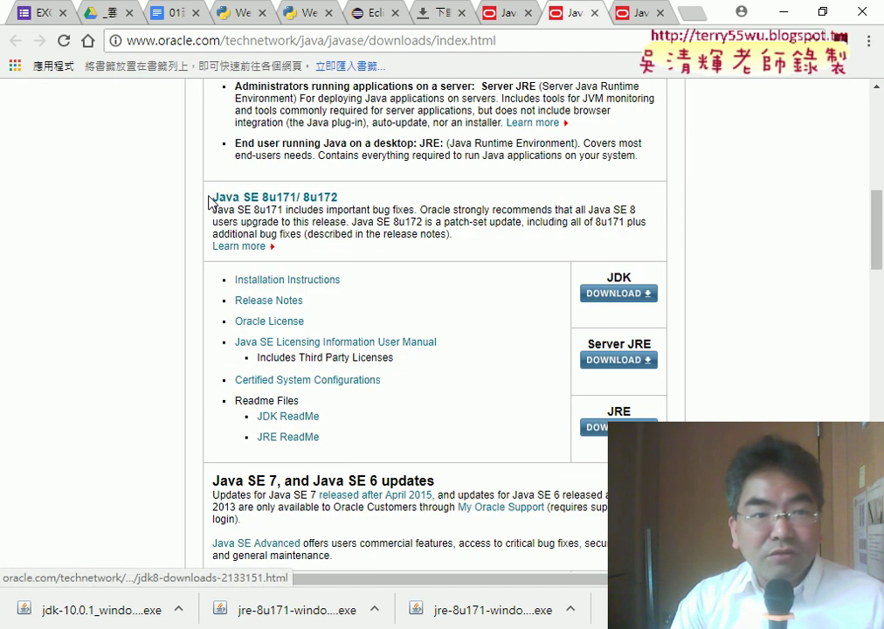
pyautogui.moveTo(211, 197); pyautogui.dragTo(345, 202)
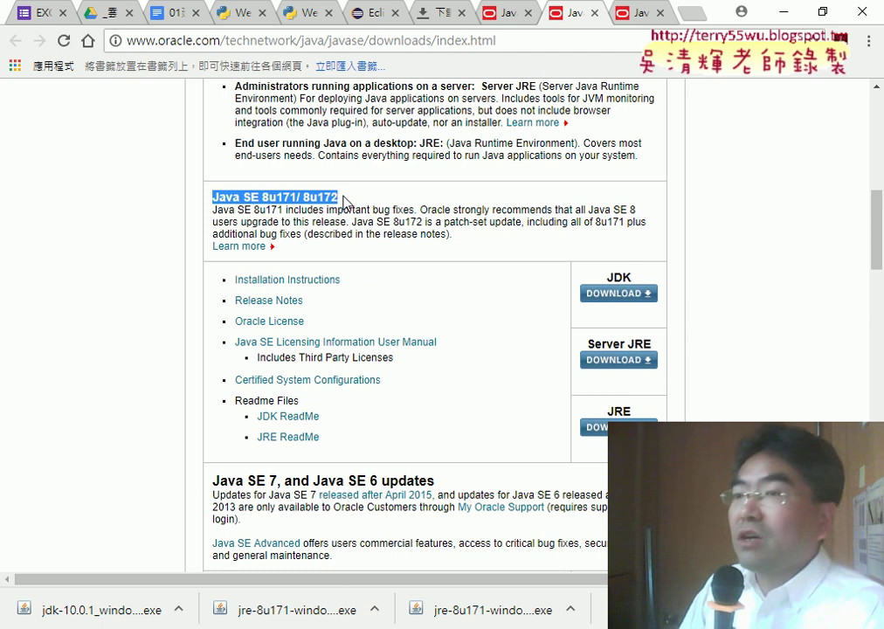
pyautogui.scroll(1, 343, 202)
pyautogui.scroll(5, 343, 202)
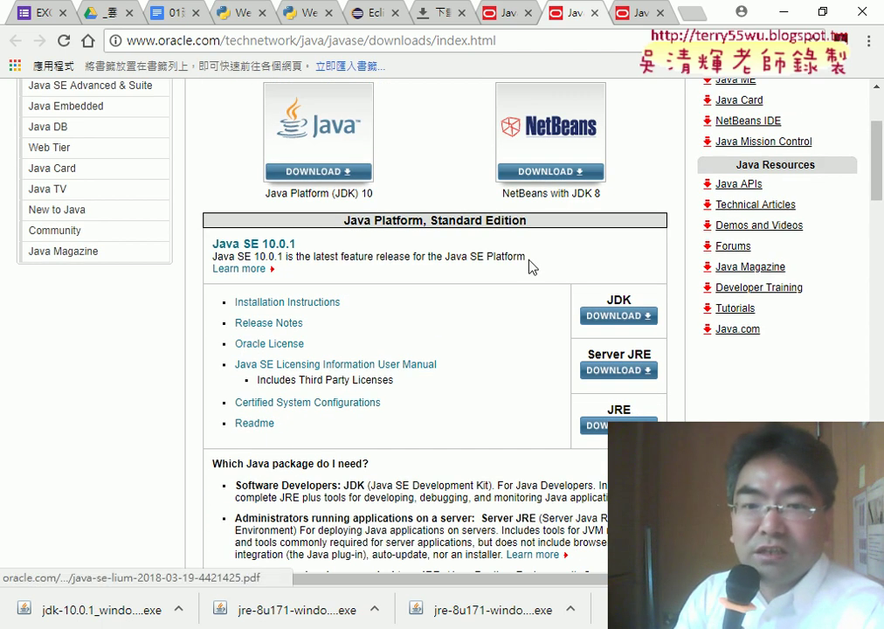
# Check the Windows installer on the JDK 10.0.1 download page, then return to the Java SE Downloads page.
pyautogui.click(611, 314)
pyautogui.scroll(-3, 605, 328)
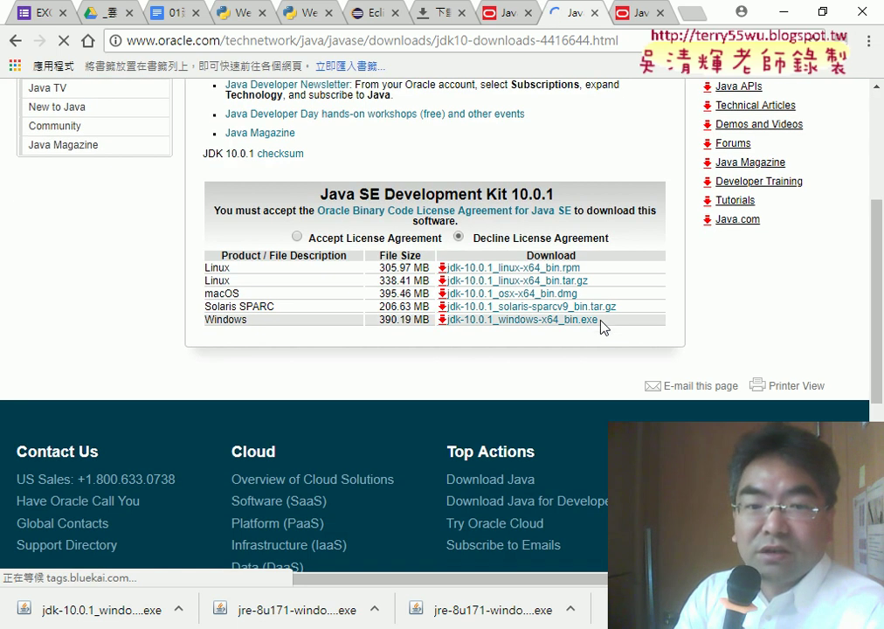
pyautogui.moveTo(610, 325); pyautogui.dragTo(542, 329)
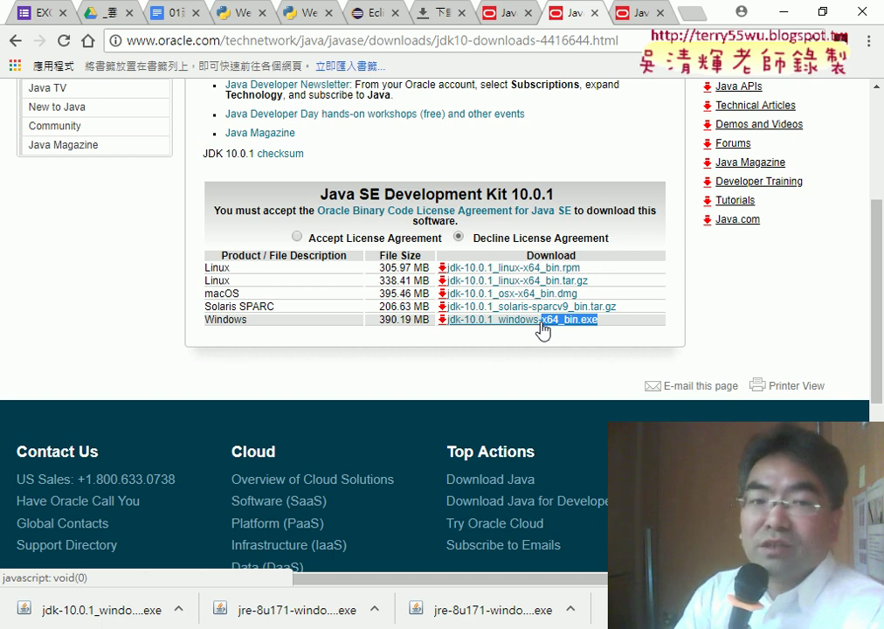
pyautogui.click(14, 41)
# Locate the JDK download offered for Java SE 8u171/8u172.
pyautogui.scroll(-6, 234, 229)
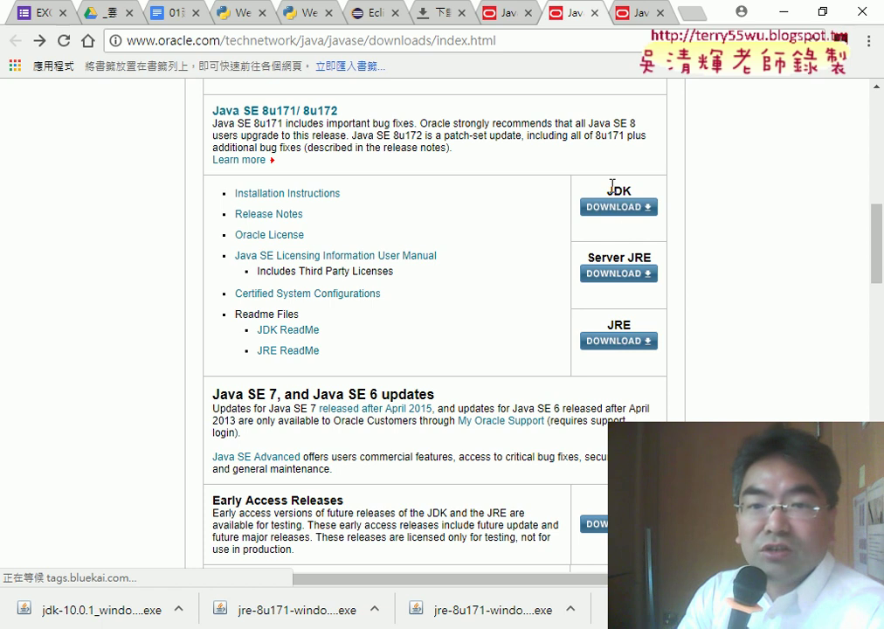
pyautogui.moveTo(607, 190); pyautogui.dragTo(632, 189)
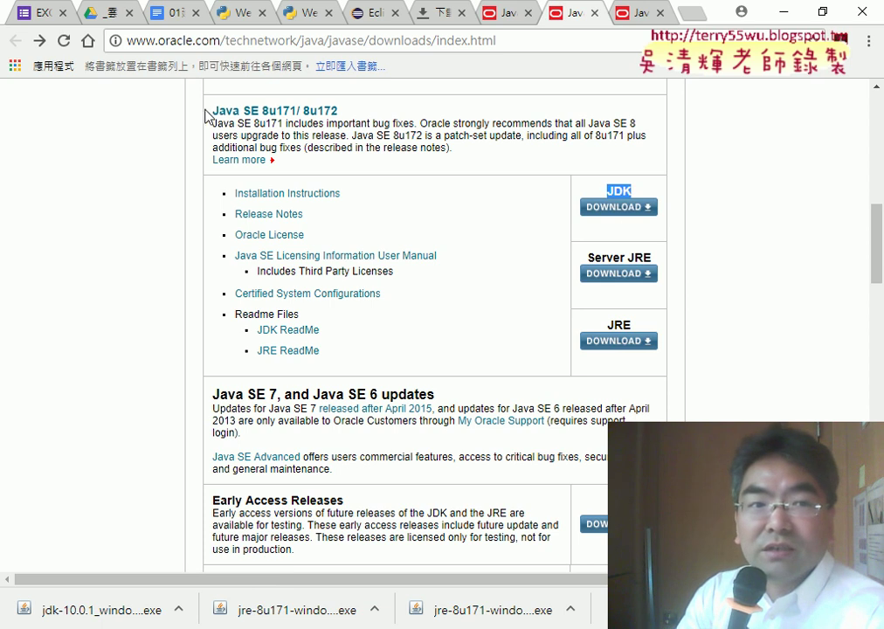
pyautogui.moveTo(211, 111); pyautogui.dragTo(267, 109)
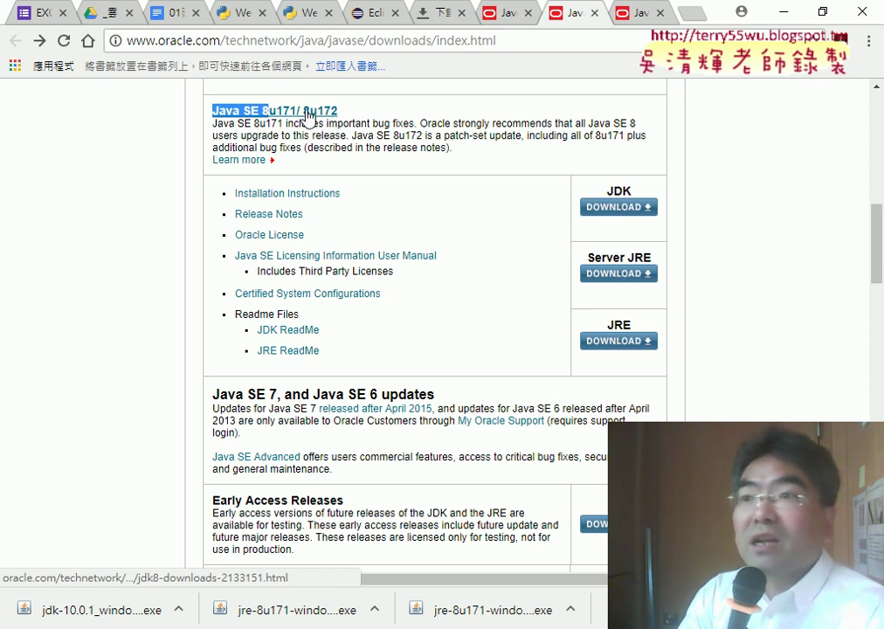
# Accept the Java SE Development Kit 8u171 license and download the Windows x86 installer jdk-8u171-windows-i586.exe.
pyautogui.click(619, 207)
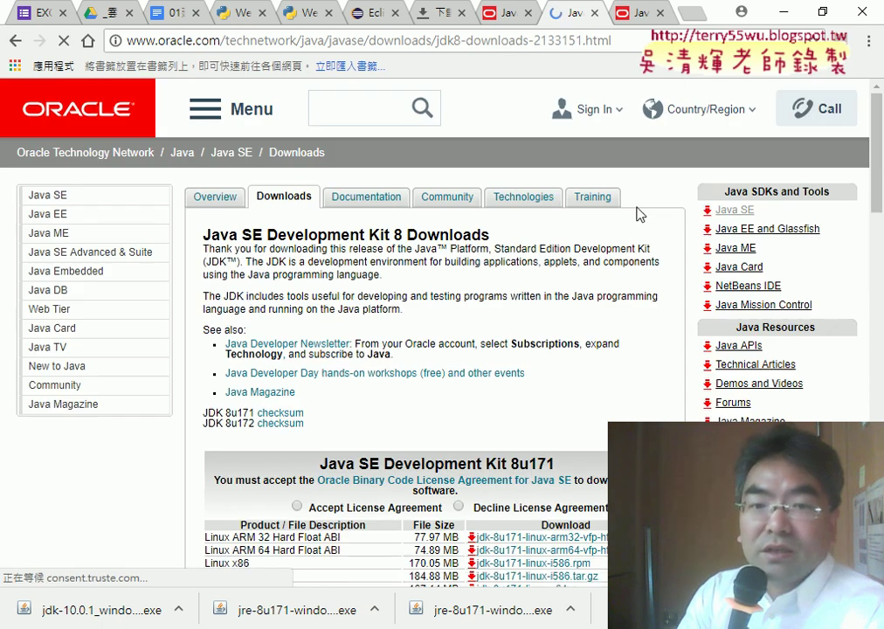
pyautogui.scroll(-4, 645, 279)
pyautogui.scroll(-1, 647, 282)
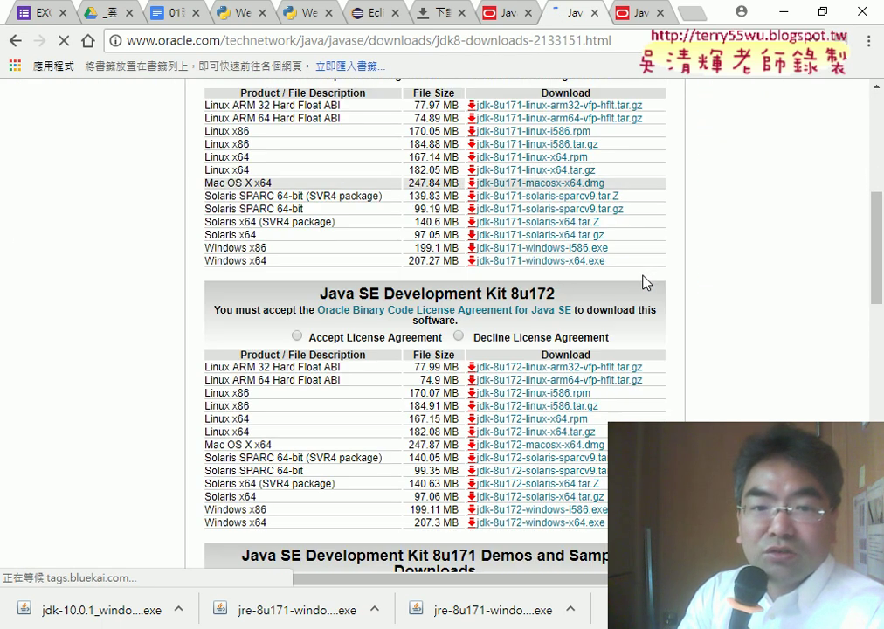
pyautogui.moveTo(252, 248); pyautogui.dragTo(593, 250)
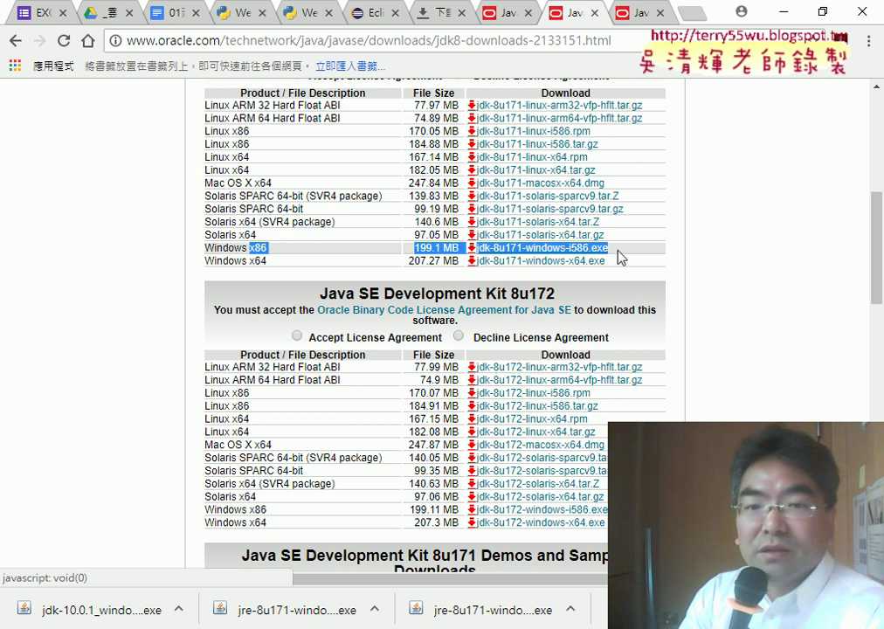
pyautogui.scroll(1, 759, 269)
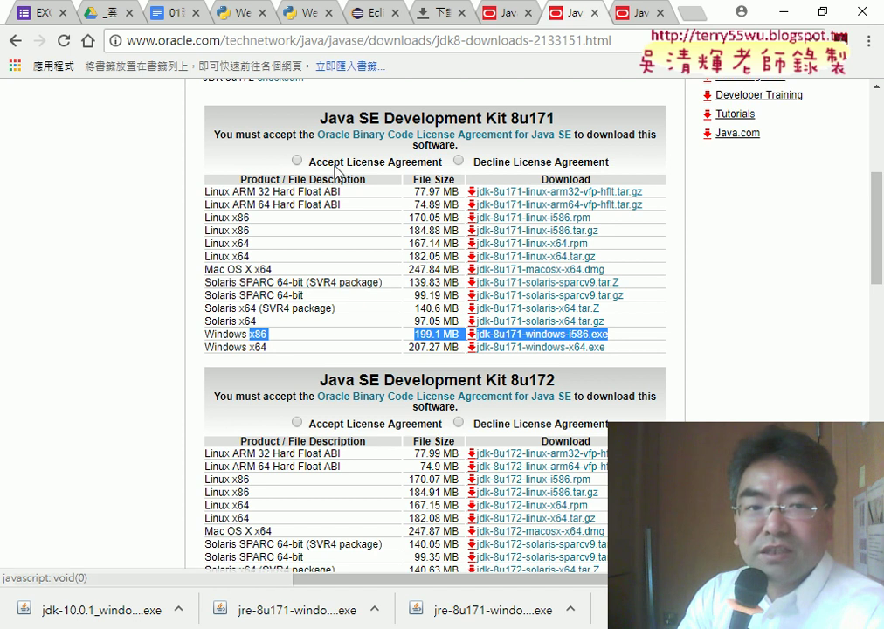
pyautogui.click(297, 162)
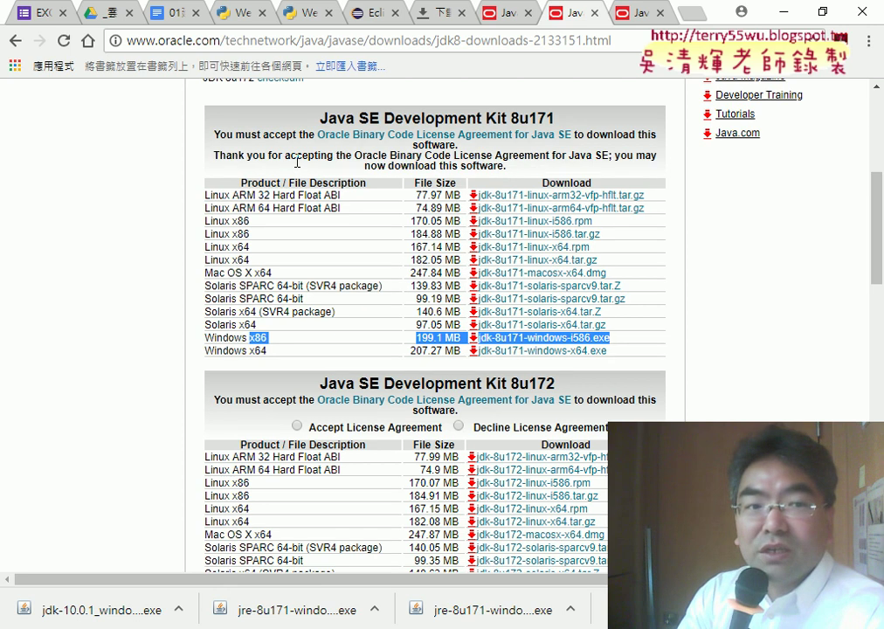
pyautogui.click(559, 339)
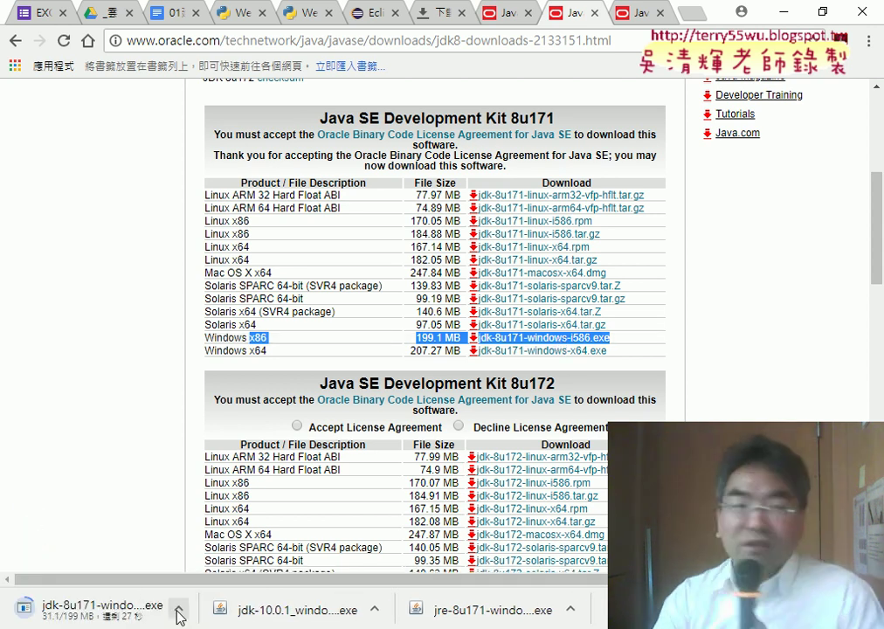
# Open the 01_安裝環境 folder in Google Drive and check the shared jdk-8u144-windows-i586.exe installer.
pyautogui.click(105, 12)
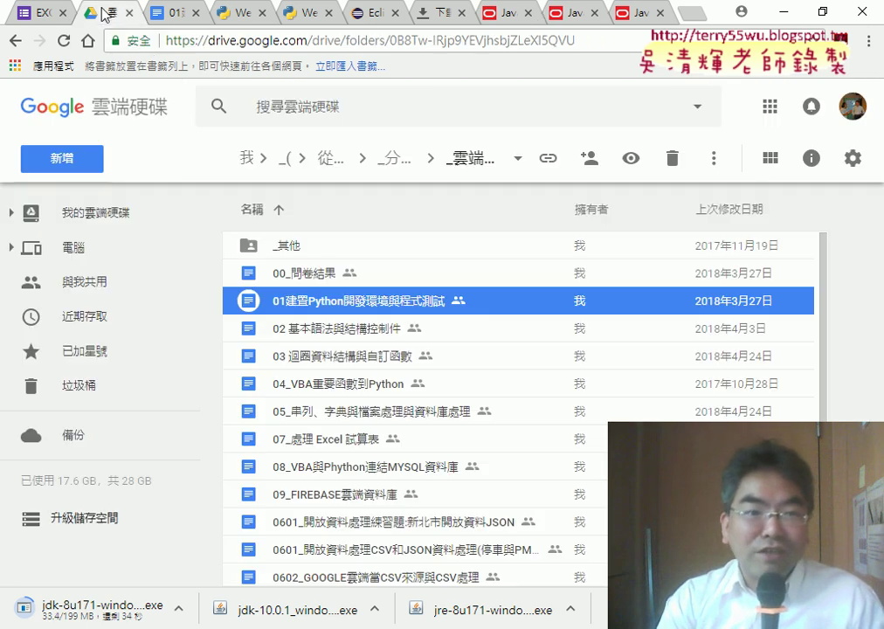
pyautogui.click(14, 41)
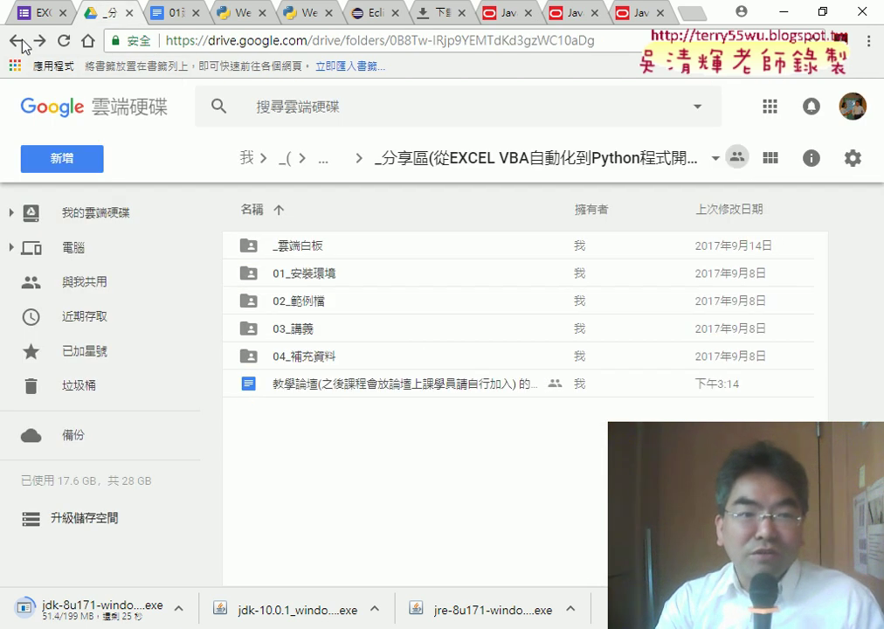
pyautogui.doubleClick(329, 274)
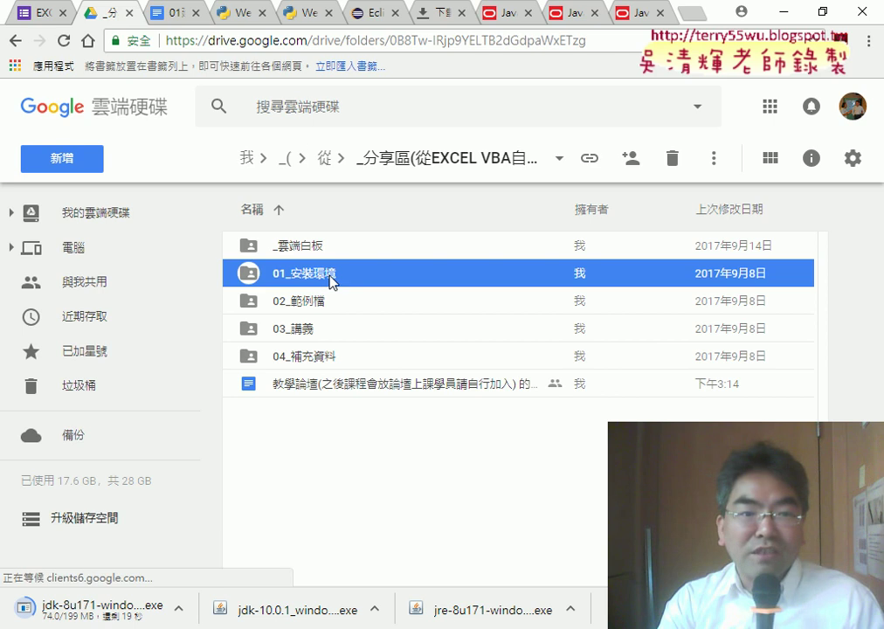
pyautogui.click(320, 278)
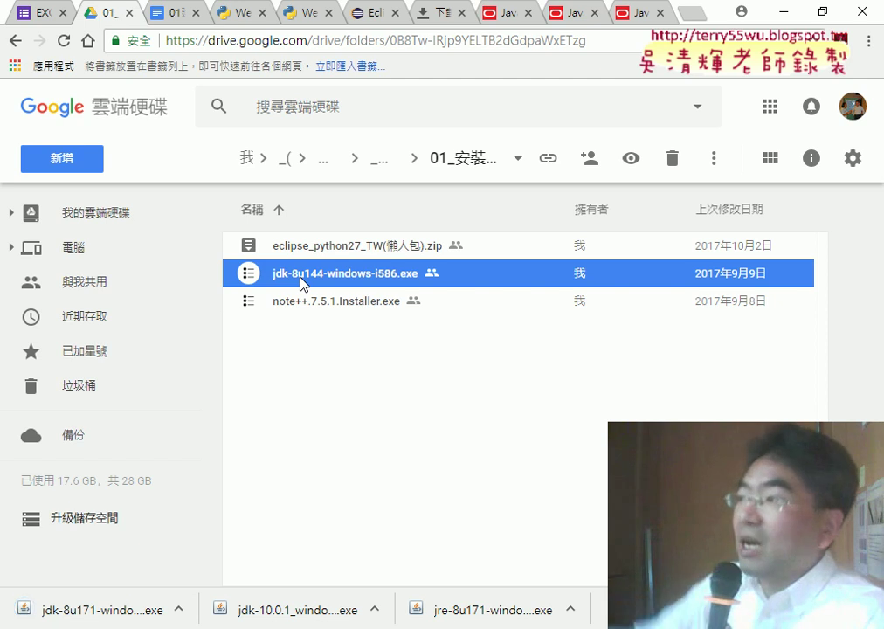
# Switch to the Eclipse Launcher and examine its proposed workspace directory.
pyautogui.click(787, 13)
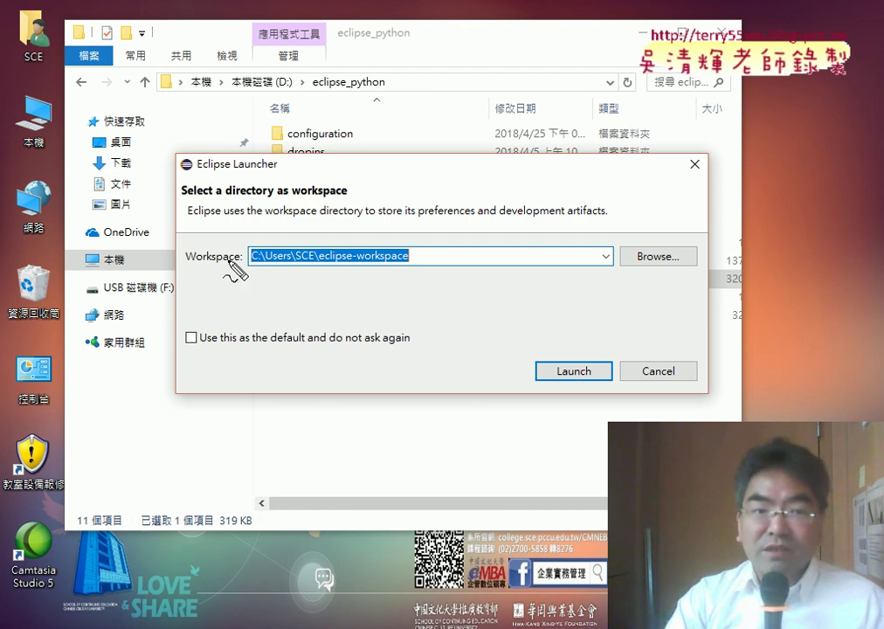
pyautogui.moveTo(191, 274); pyautogui.dragTo(254, 277)
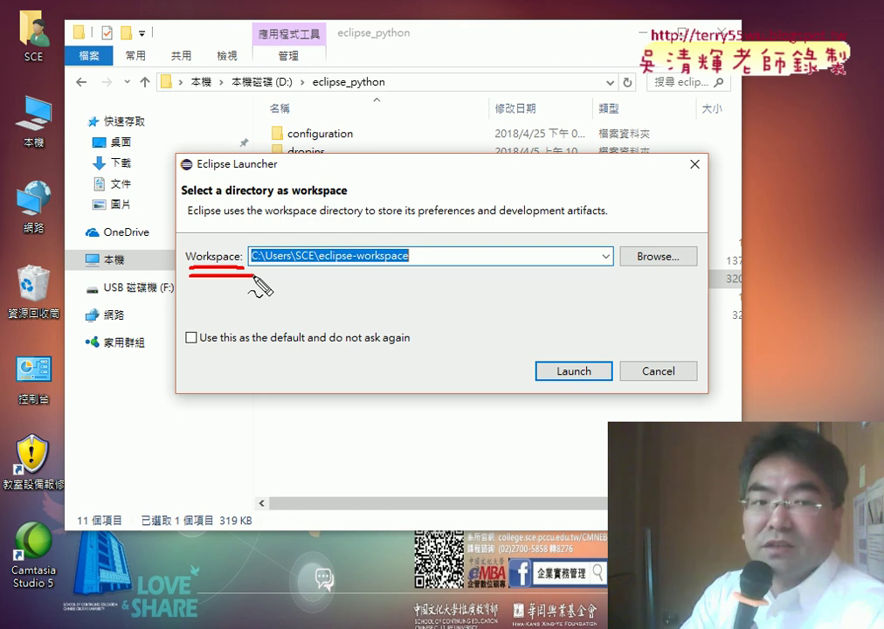
pyautogui.moveTo(250, 271); pyautogui.dragTo(363, 269)
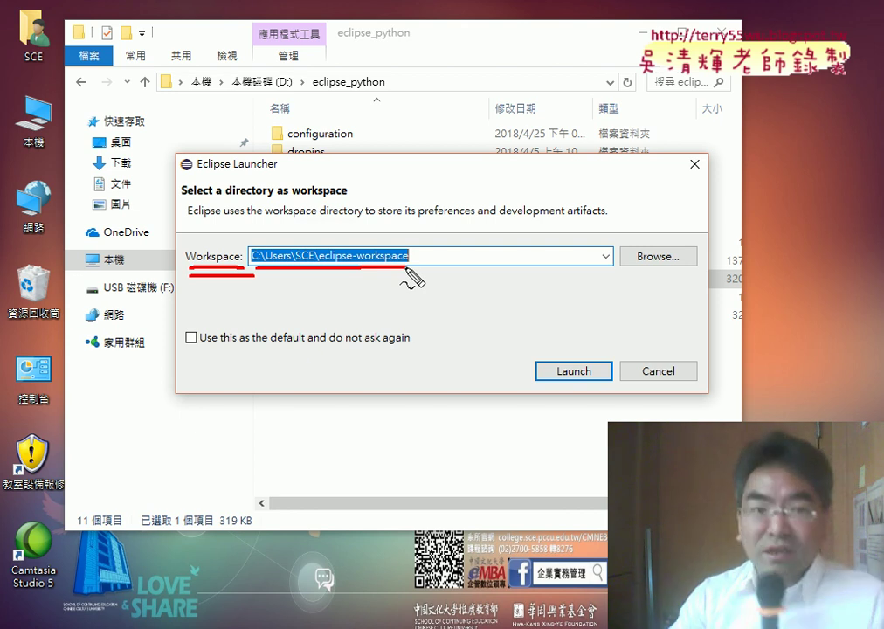
pyautogui.press('Escape')
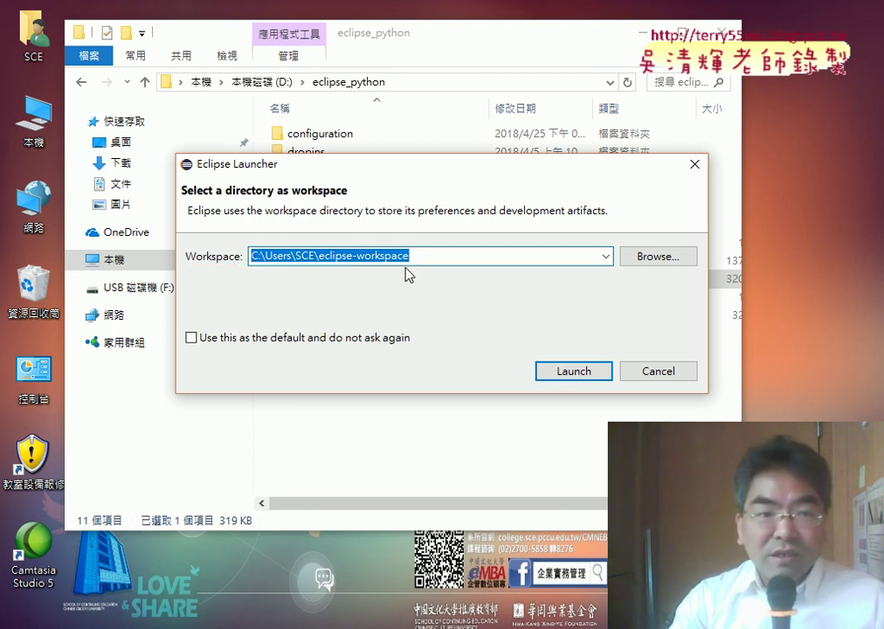
# Set the workspace directory to D:\python-workspace and launch Eclipse.
pyautogui.click(259, 256)
pyautogui.moveTo(258, 255); pyautogui.dragTo(251, 263)
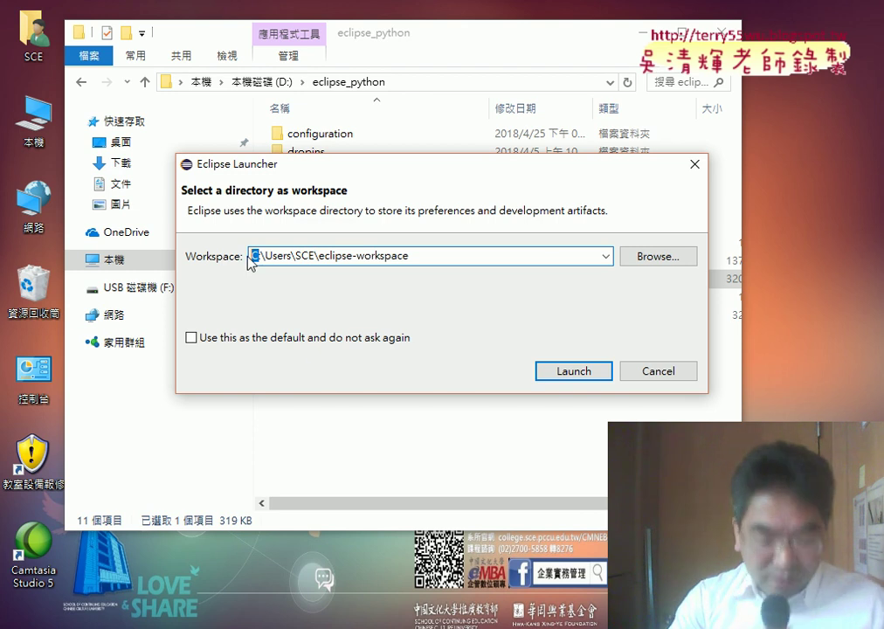
pyautogui.write('D')
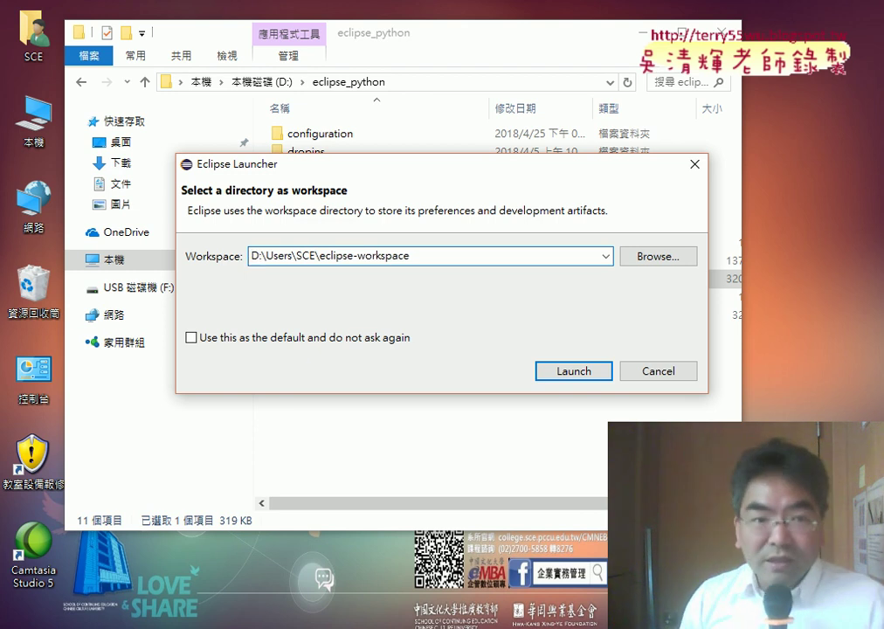
pyautogui.press('Delete')
pyautogui.press('Delete')
pyautogui.press('Delete')
pyautogui.press('Delete')
pyautogui.press('Delete')
pyautogui.press('Delete')
pyautogui.press('Delete')
pyautogui.press('Delete')
pyautogui.press('Delete')
pyautogui.press('Delete')
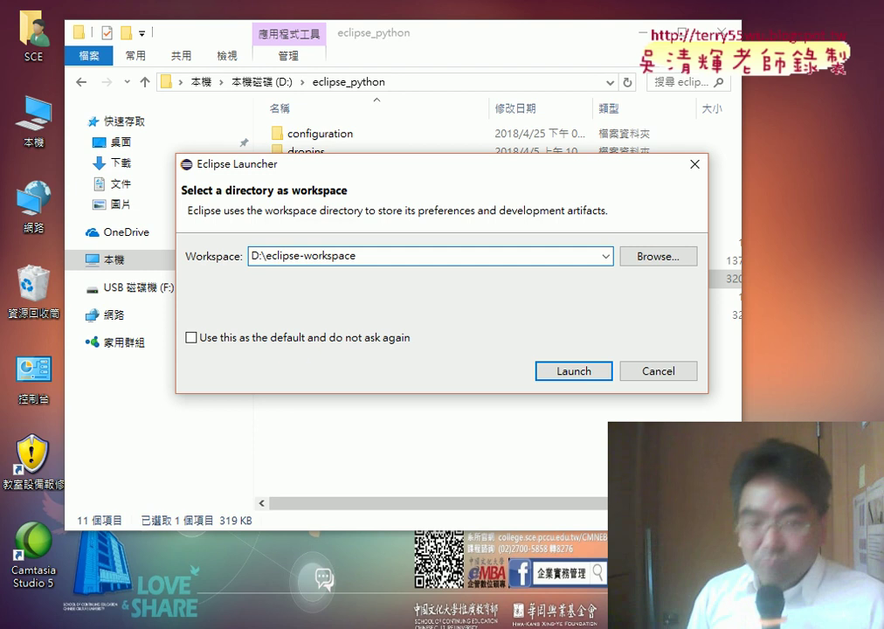
pyautogui.press('Delete')
pyautogui.press('Delete')
pyautogui.press('Delete')
pyautogui.press('Delete')
pyautogui.press('Delete')
pyautogui.press('Delete')
pyautogui.press('Delete')
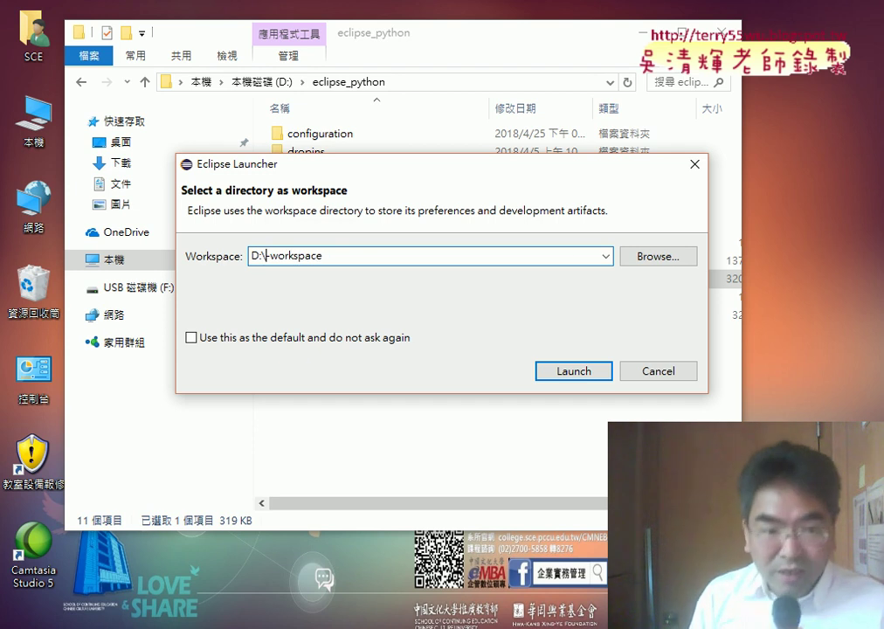
pyautogui.write('pyt')
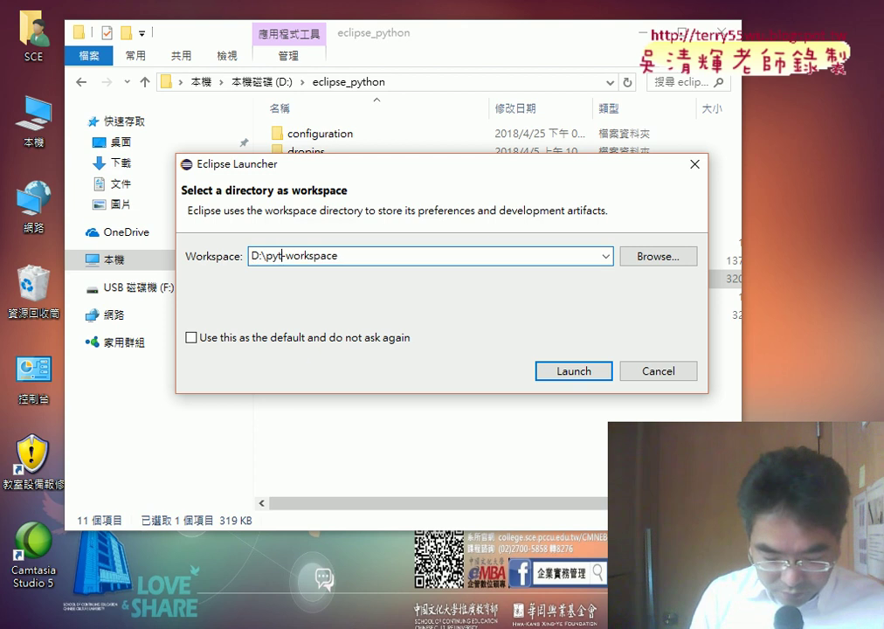
pyautogui.write('hon')
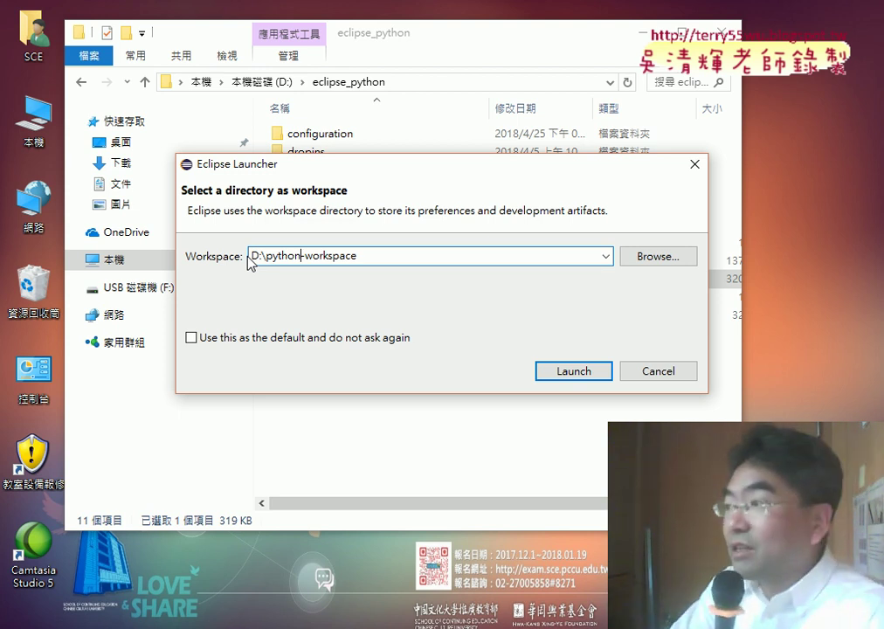
pyautogui.click(574, 372)
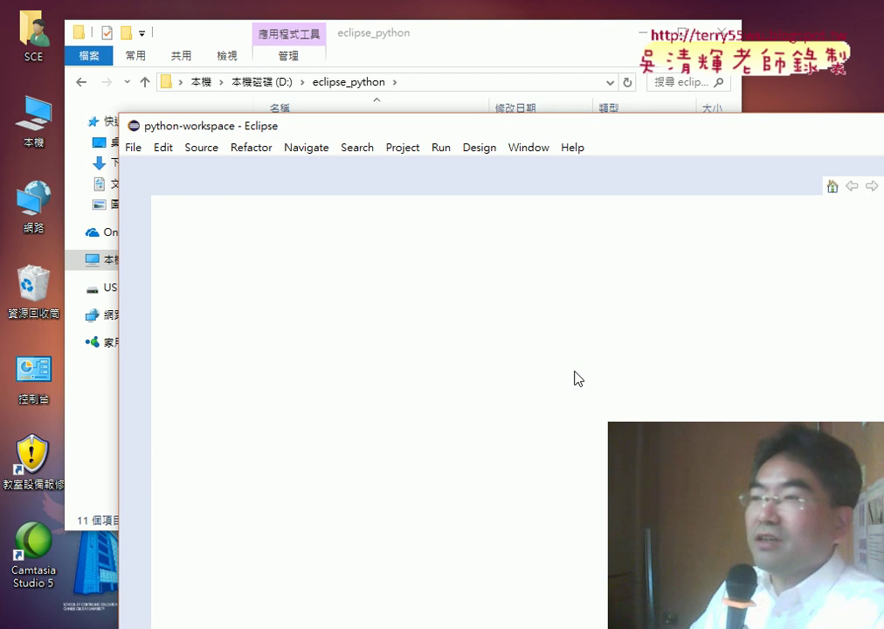
# Maximize the Eclipse window and close the Welcome page.
pyautogui.doubleClick(611, 116)
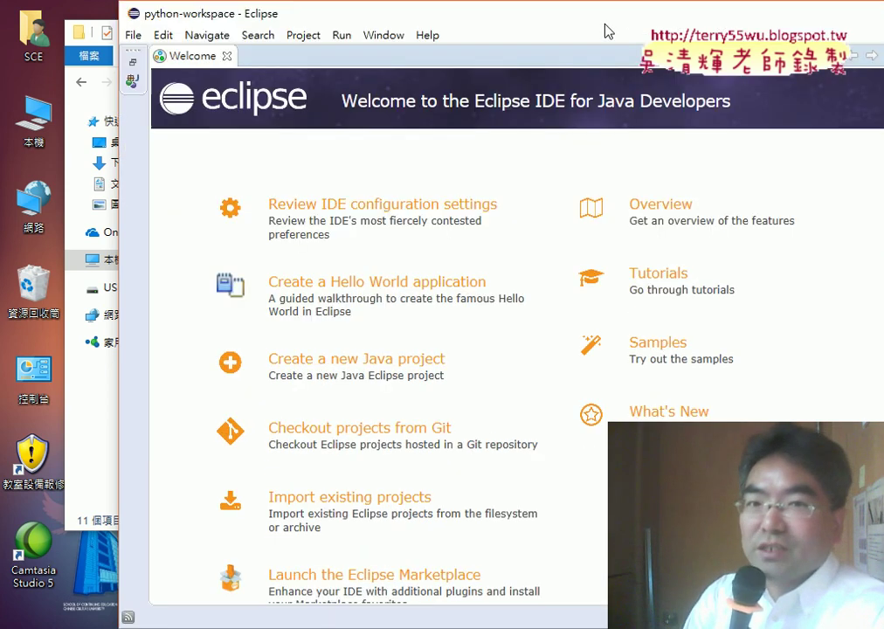
pyautogui.moveTo(603, 29); pyautogui.dragTo(474, 25)
pyautogui.click(816, 17)
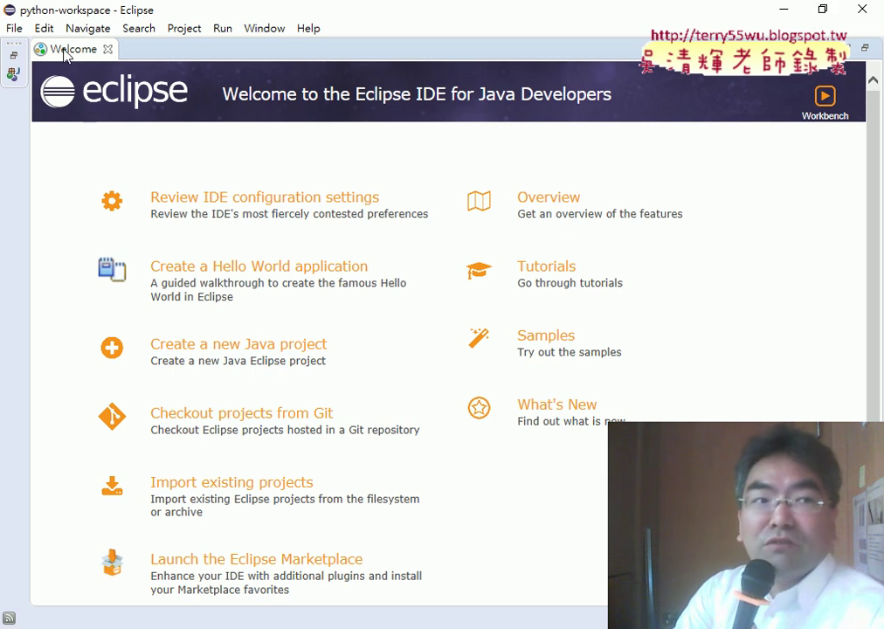
pyautogui.click(107, 50)
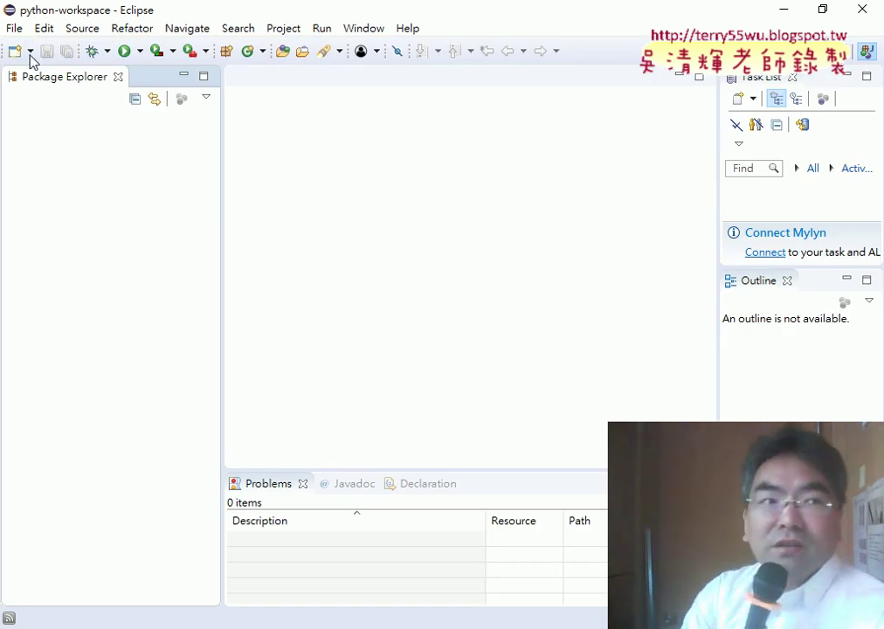
# Check the item types Eclipse can create and the Preferences categories, then close Preferences without changes.
pyautogui.click(14, 28)
pyautogui.moveTo(247, 51)
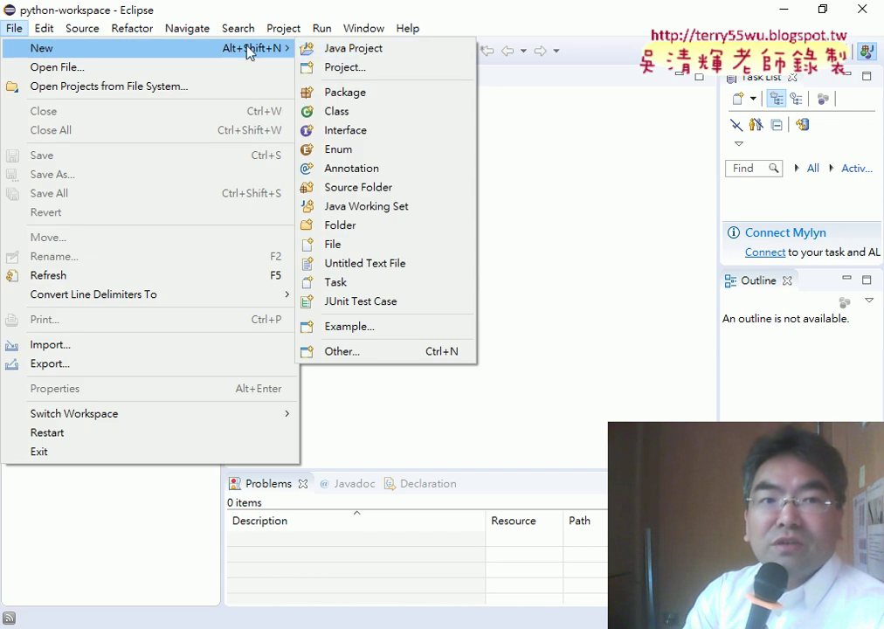
pyautogui.click(369, 38)
pyautogui.click(372, 34)
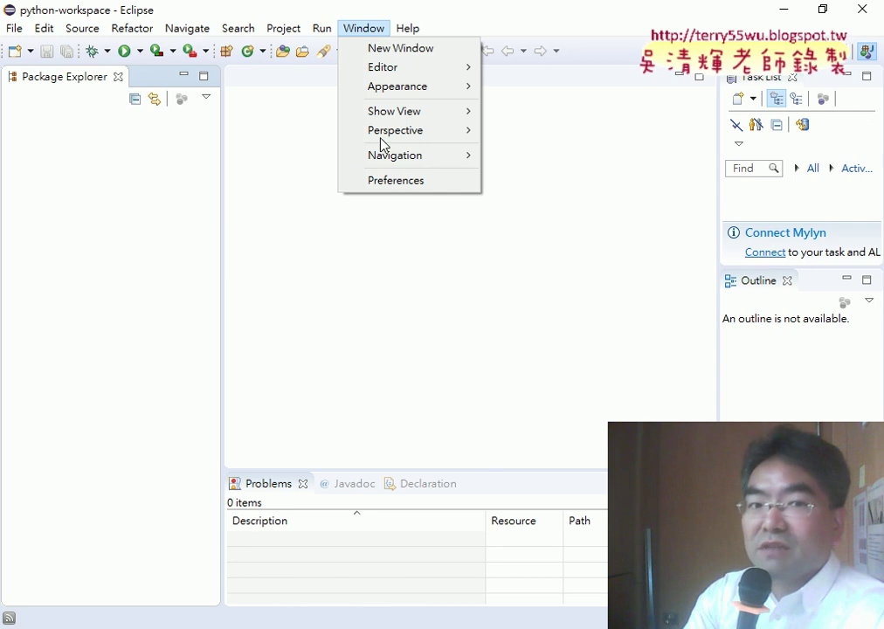
pyautogui.click(419, 184)
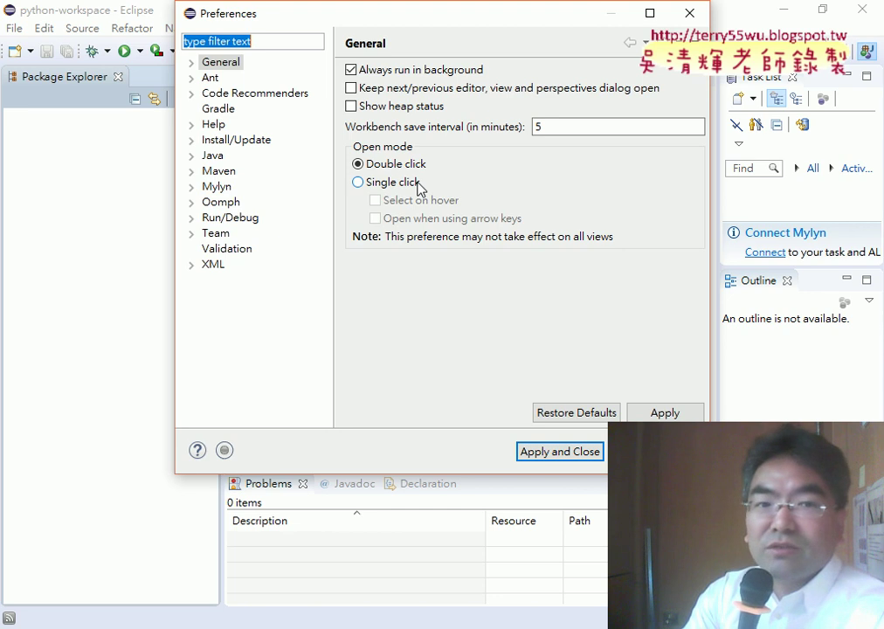
pyautogui.press('Escape')
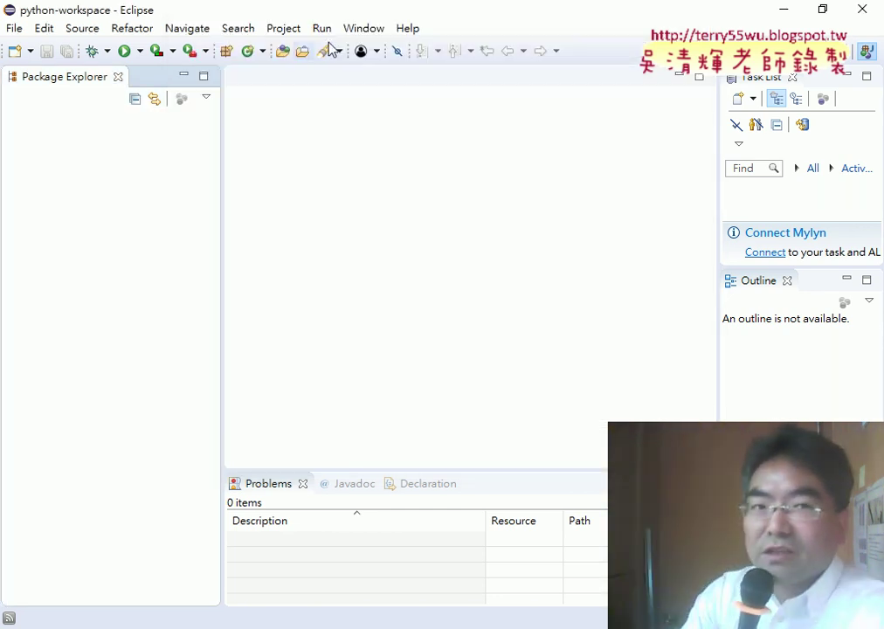
# Start installing new software in Eclipse and begin adding a repository, ready to enter its location.
pyautogui.click(408, 31)
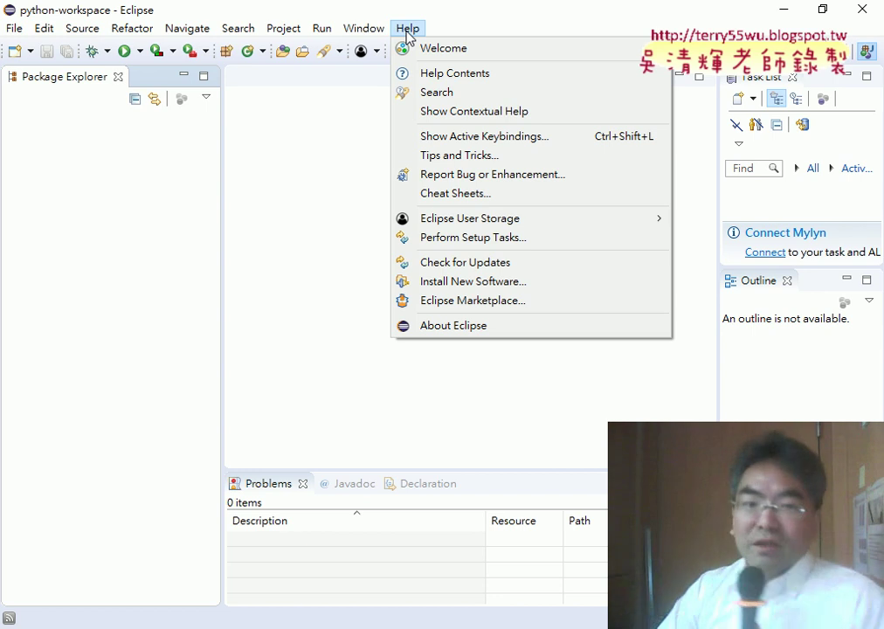
pyautogui.click(508, 285)
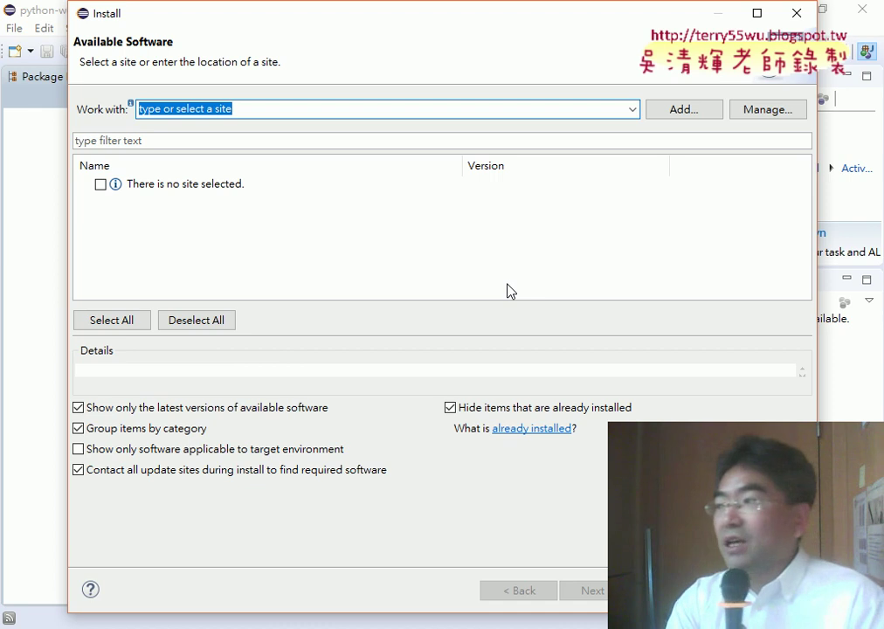
pyautogui.click(686, 111)
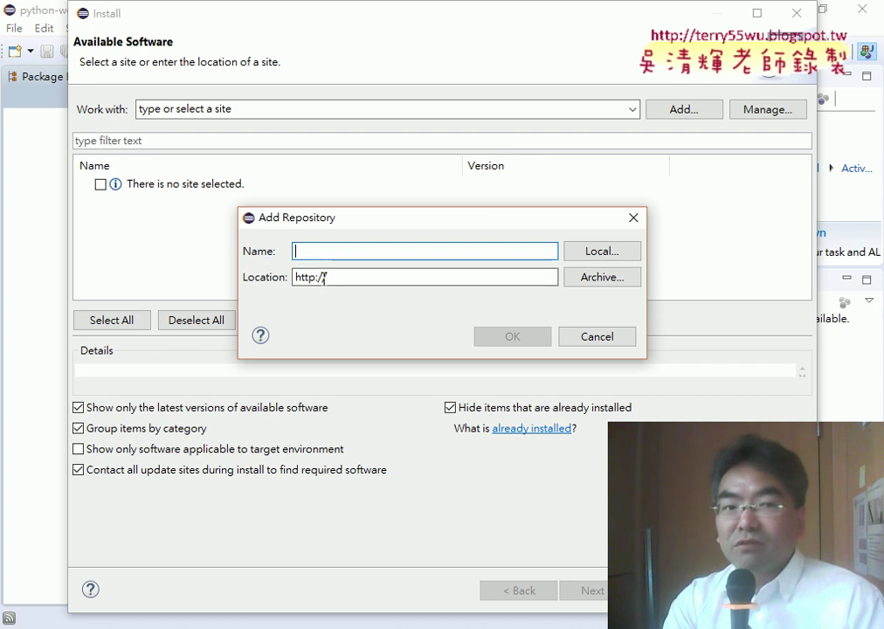
pyautogui.press('Tab')
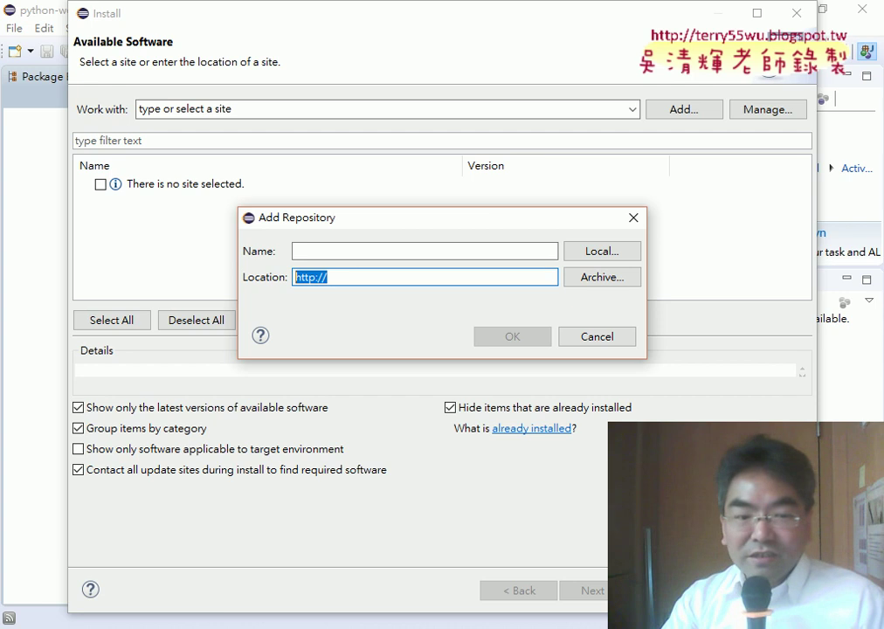
pyautogui.moveTo(232, 628)
pyautogui.click(234, 587)
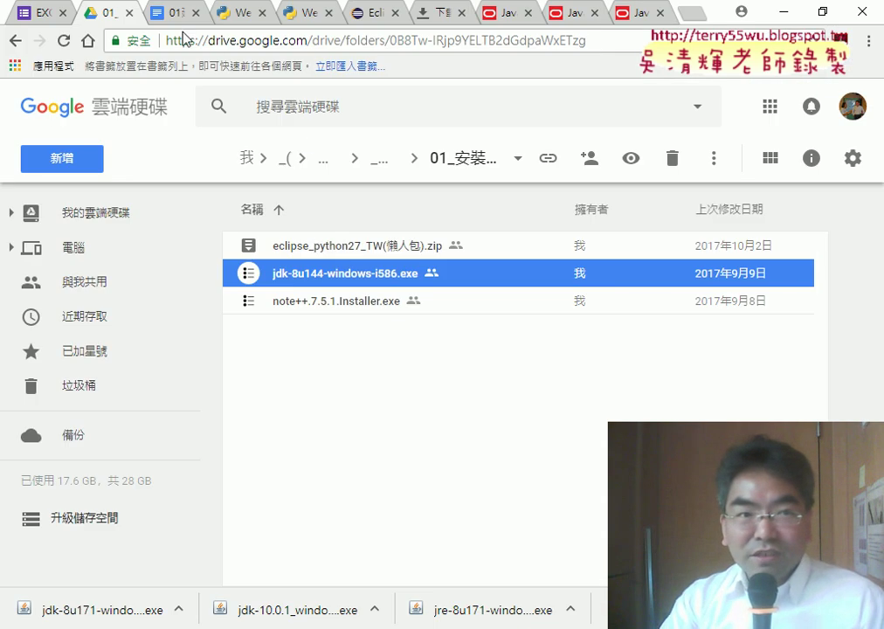
pyautogui.click(176, 17)
pyautogui.scroll(2, 368, 298)
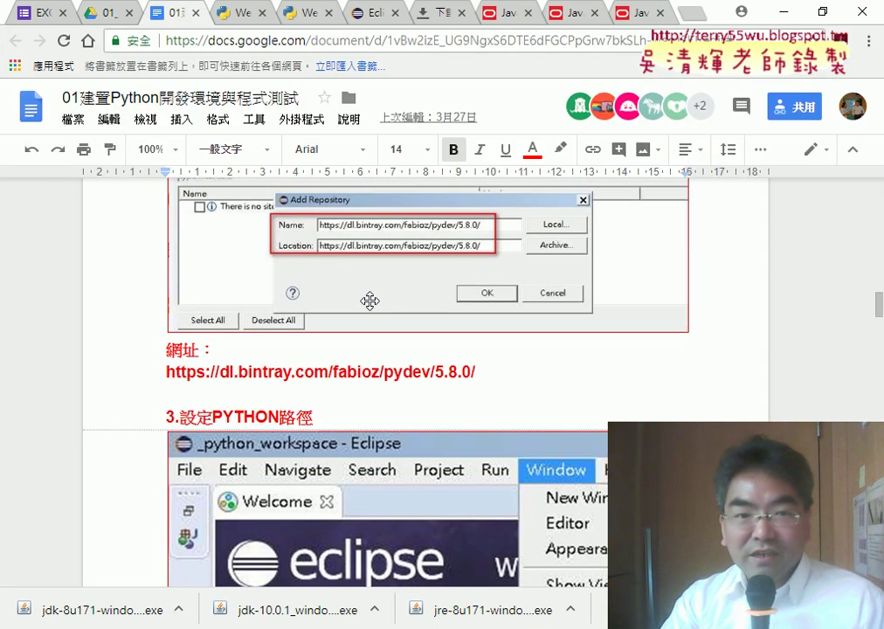
pyautogui.scroll(-1, 350, 349)
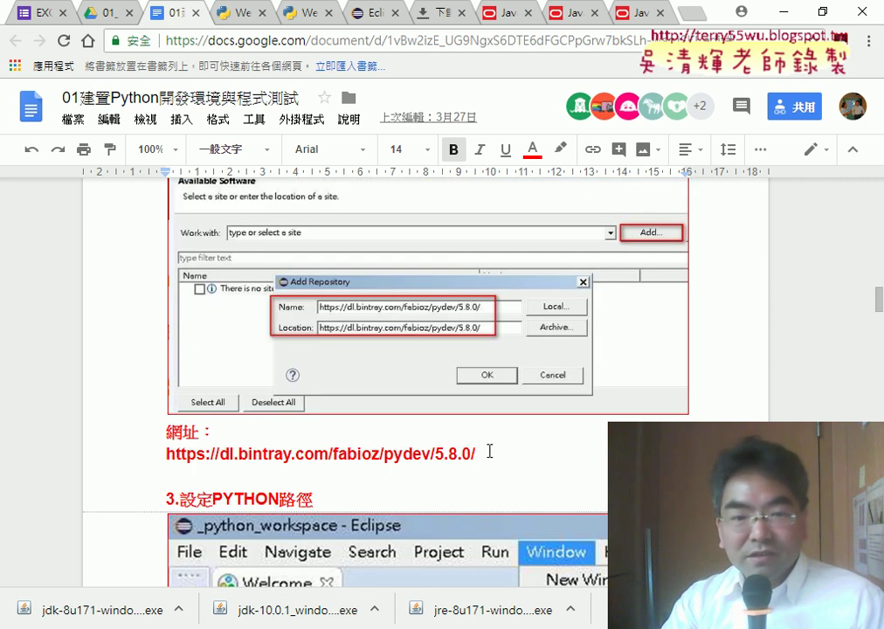
pyautogui.moveTo(478, 453); pyautogui.dragTo(167, 455)
pyautogui.hotkey('ctrl', 'c')
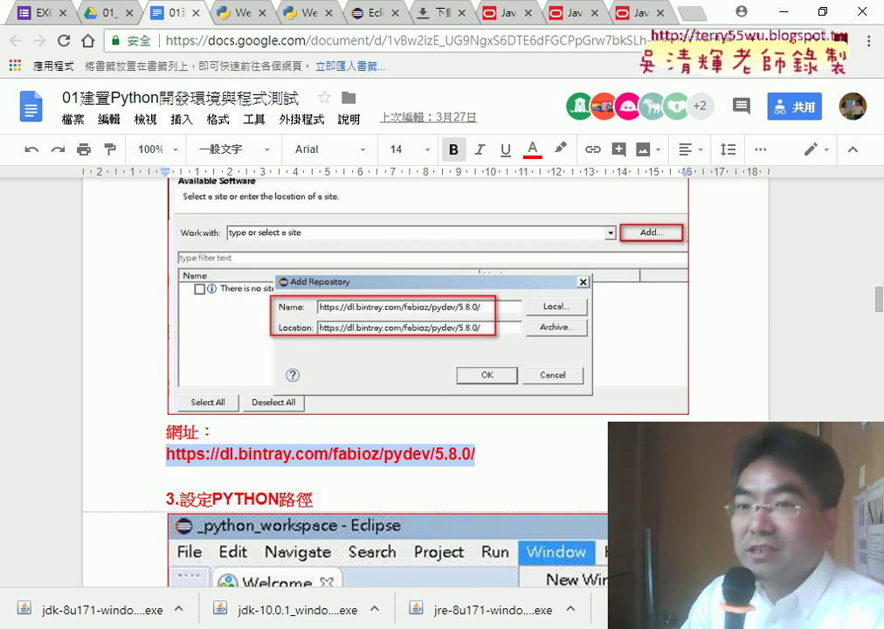
pyautogui.click(789, 16)
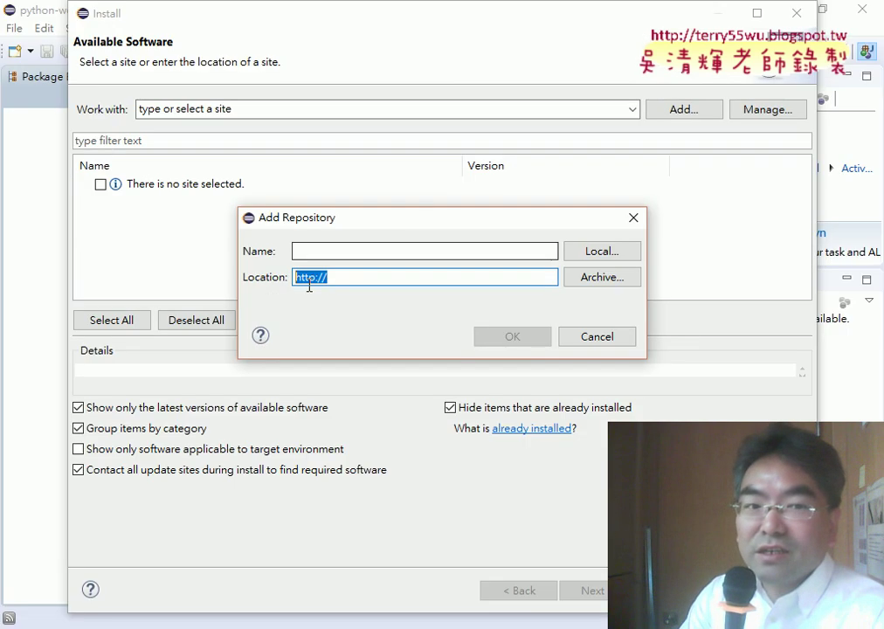
pyautogui.rightClick(335, 249)
pyautogui.click(362, 323)
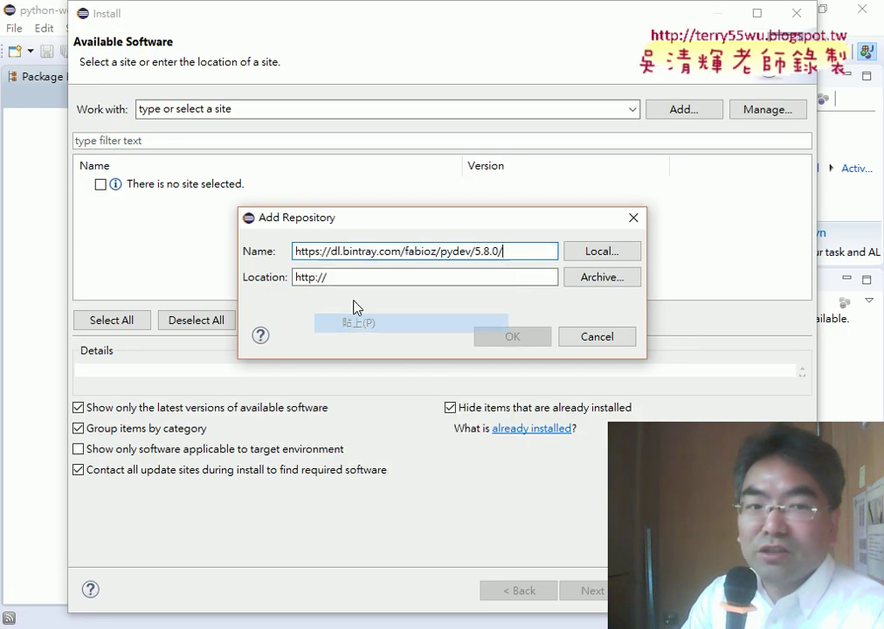
pyautogui.click(339, 273)
pyautogui.doubleClick(339, 273)
pyautogui.rightClick(330, 278)
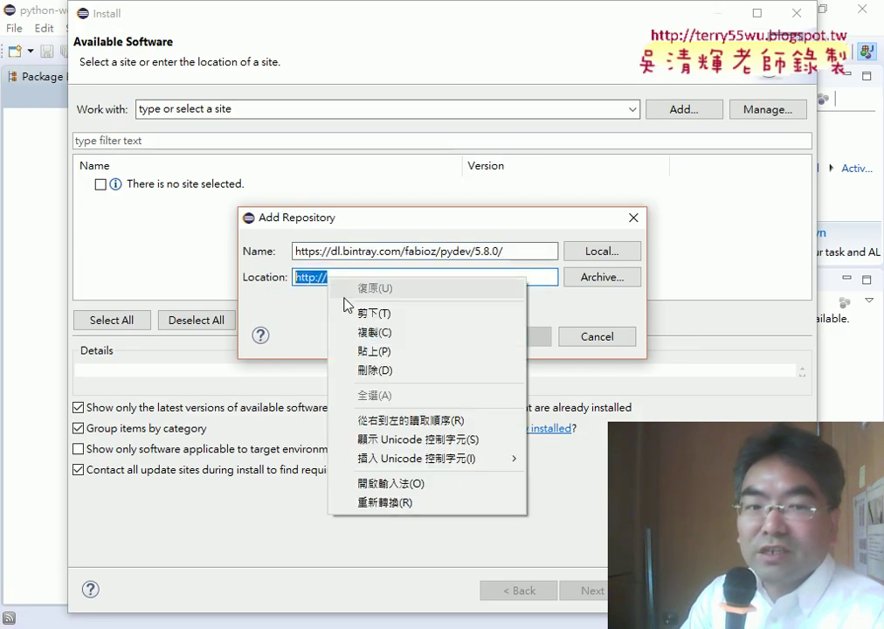
pyautogui.click(343, 351)
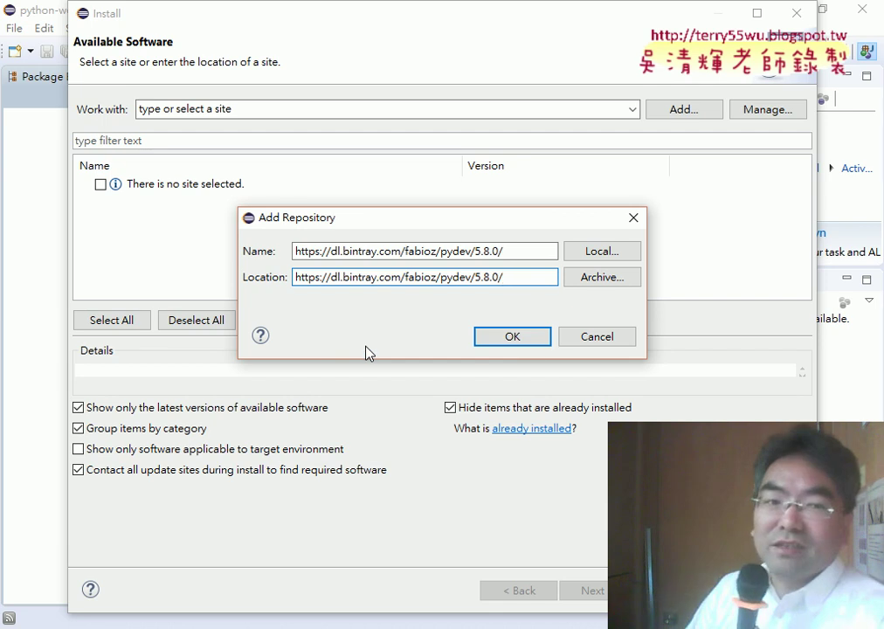
pyautogui.click(437, 251)
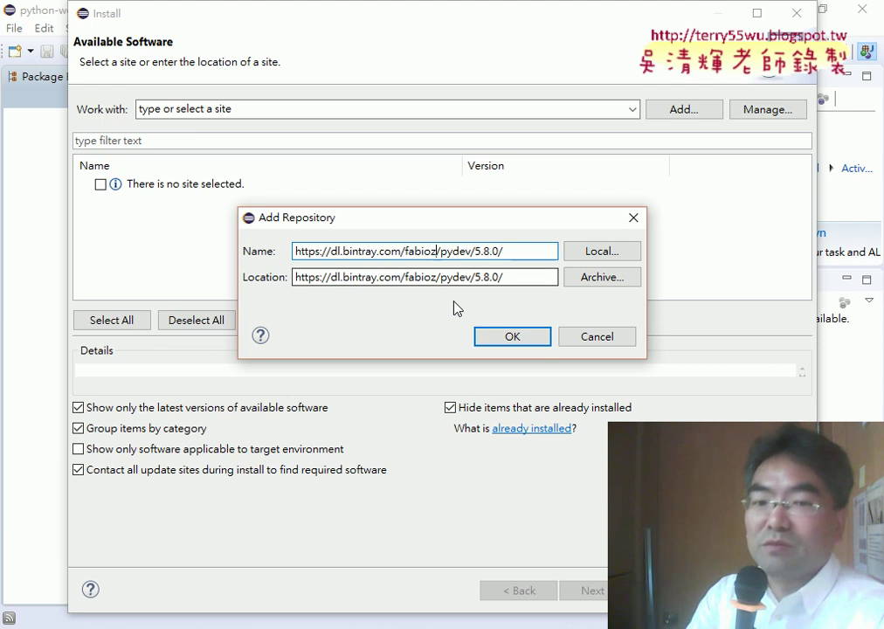
pyautogui.click(513, 343)
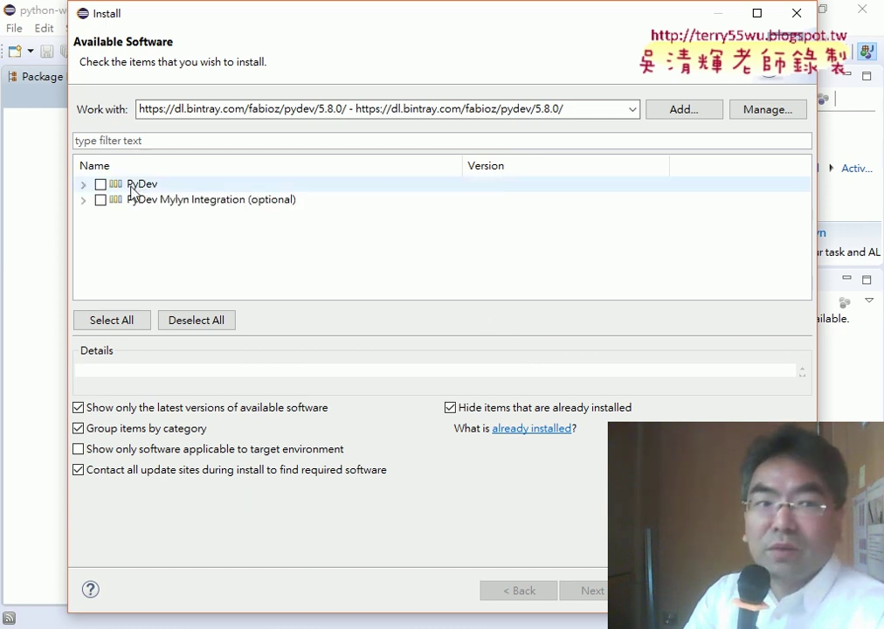
# Start installing PyDev and PyDev Mylyn Integration (optional), accepting the license terms.
pyautogui.click(100, 185)
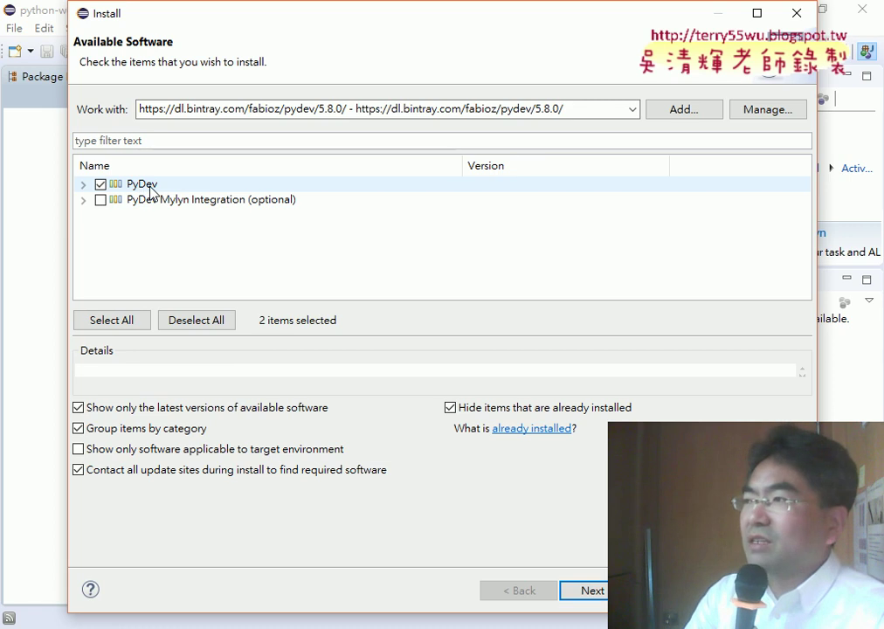
pyautogui.click(102, 201)
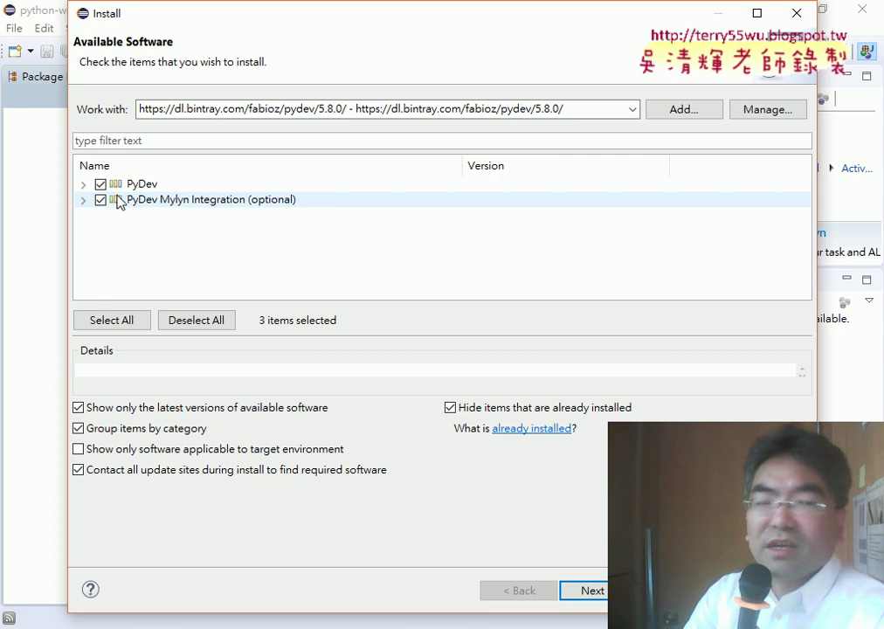
pyautogui.click(603, 583)
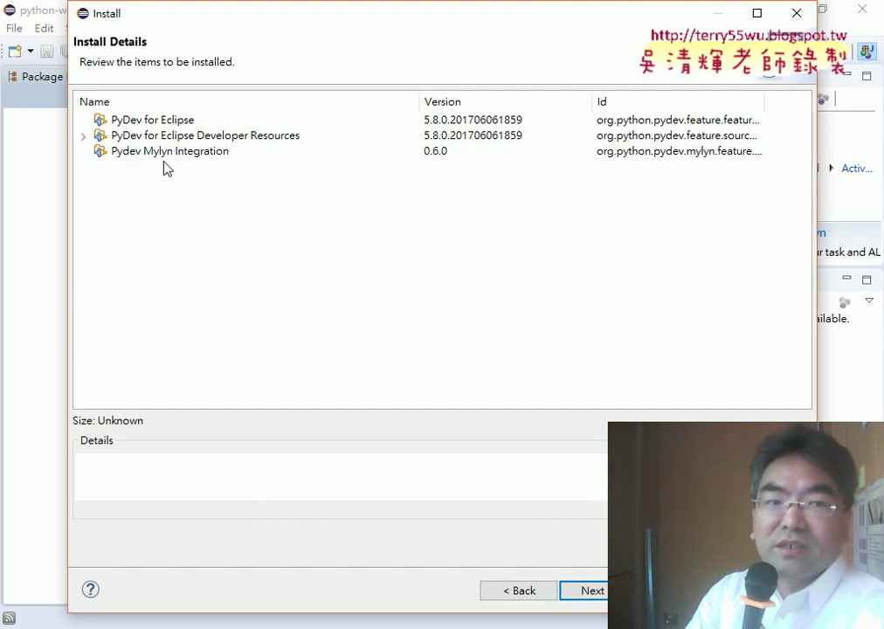
pyautogui.click(600, 590)
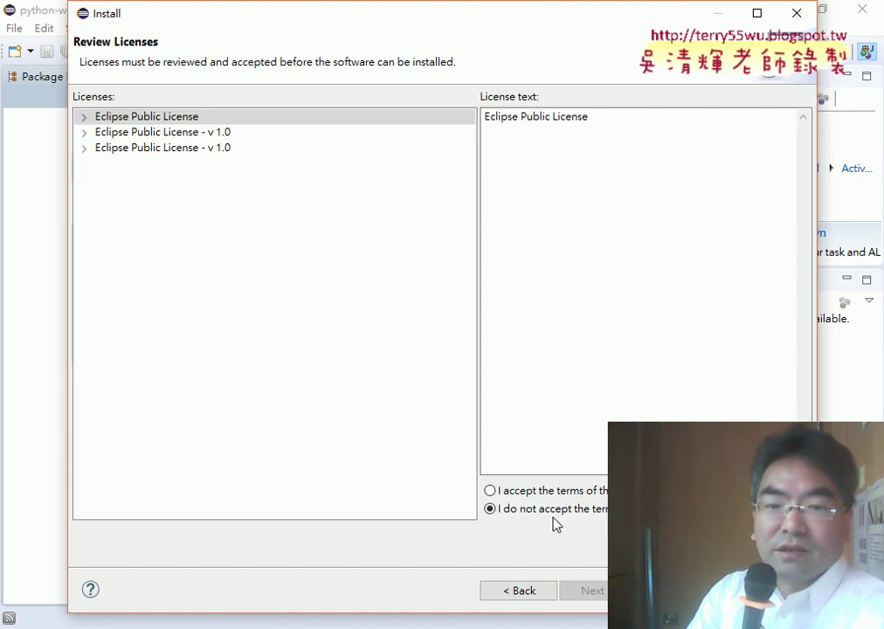
pyautogui.click(516, 492)
pyautogui.click(672, 591)
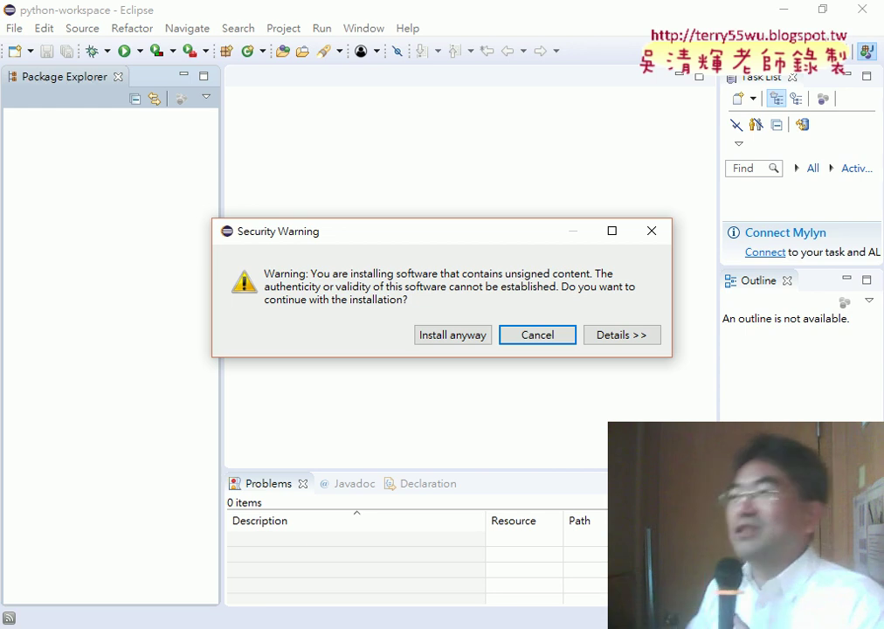
# Allow the unsigned content to install anyway and trust the Brainwy Software; PyDev; Brainwy certificate.
pyautogui.click(452, 341)
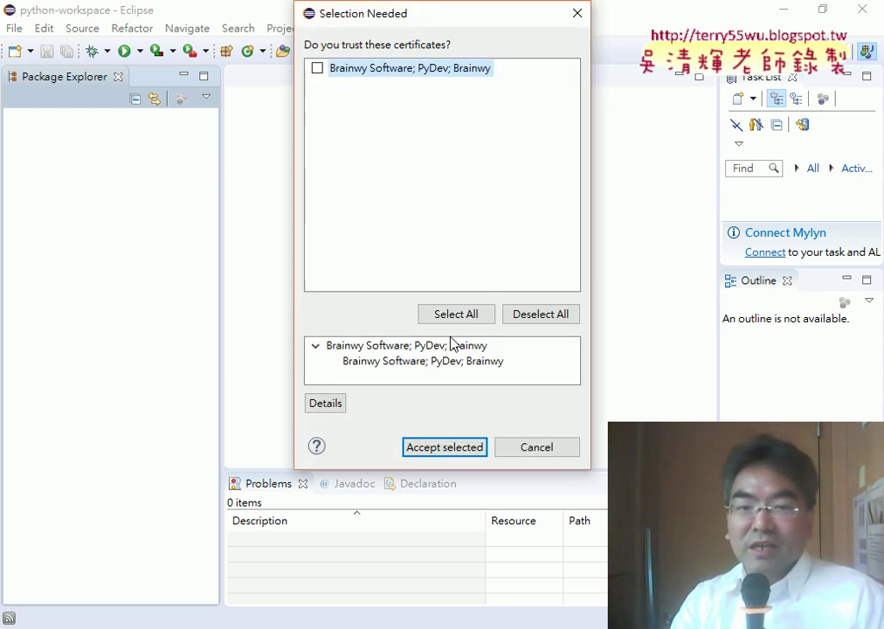
pyautogui.click(318, 70)
pyautogui.click(443, 450)
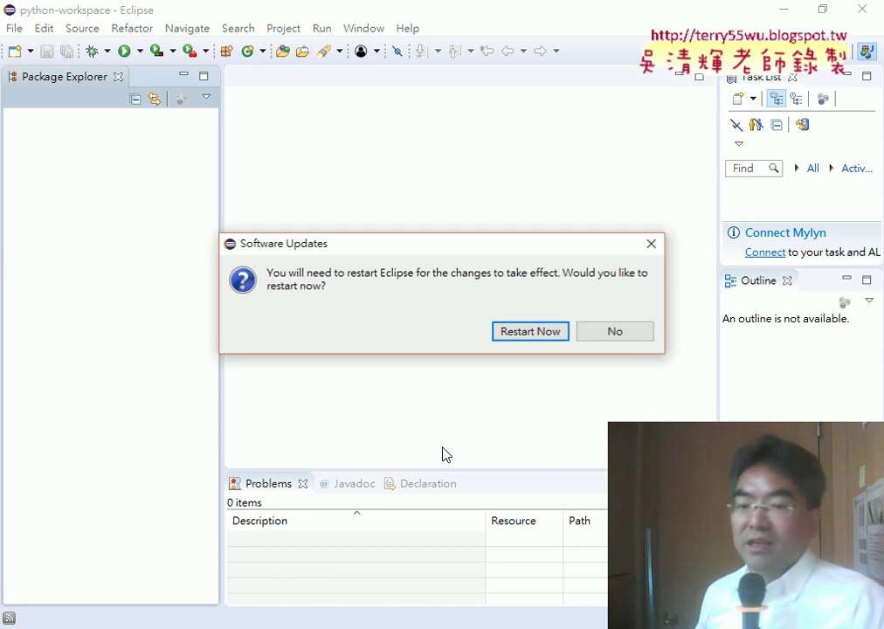
# Restart Eclipse to apply the installation and close the Welcome page.
pyautogui.click(530, 332)
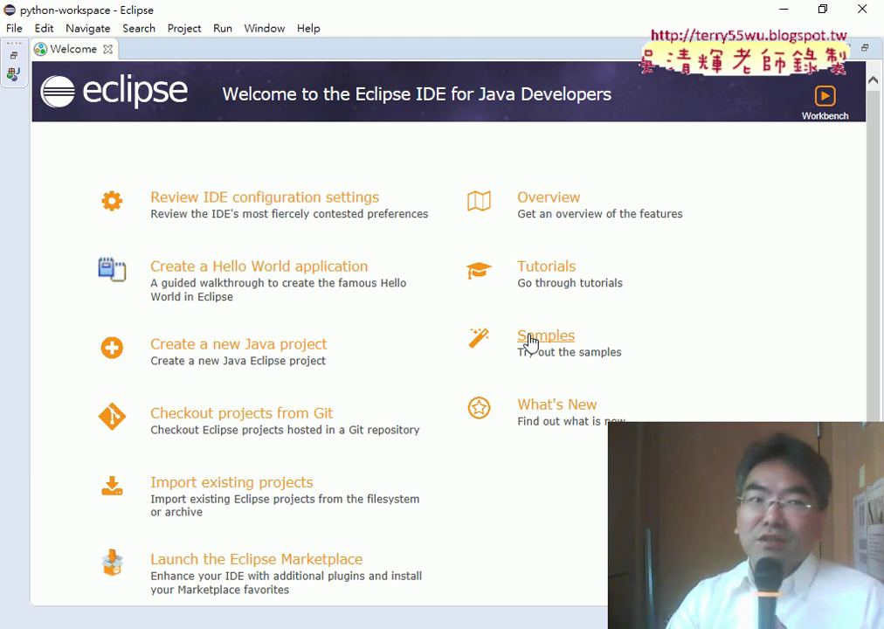
pyautogui.click(107, 49)
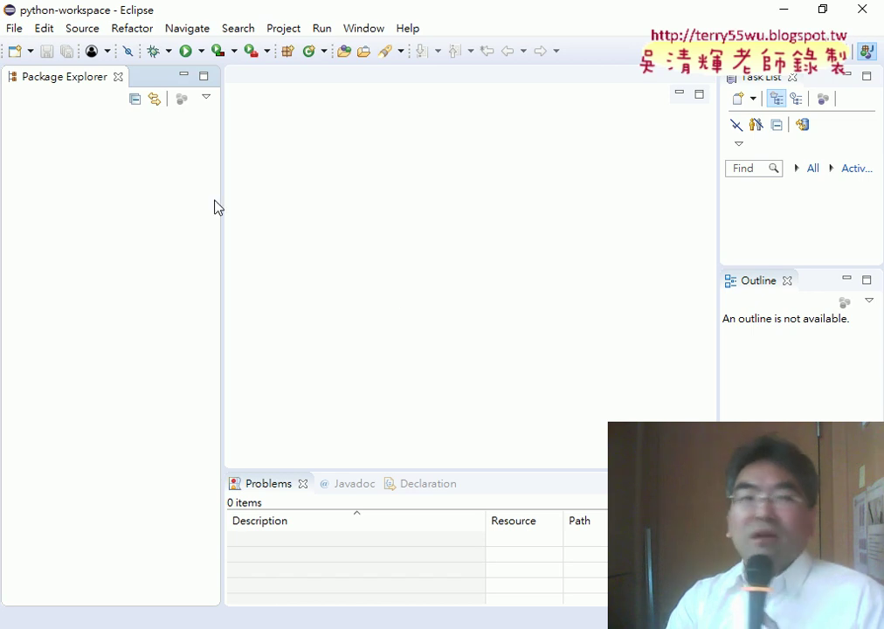
# Check the PyDev wizards available for new items, including PyDev Project and PyDev Django Project, and close the wizard without creating anything.
pyautogui.click(15, 28)
pyautogui.moveTo(30, 48)
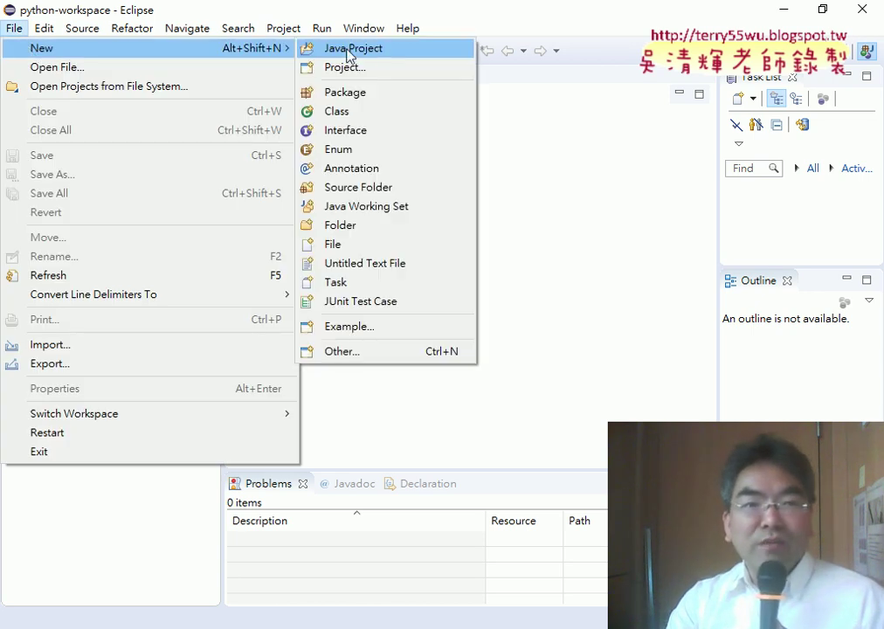
pyautogui.click(366, 353)
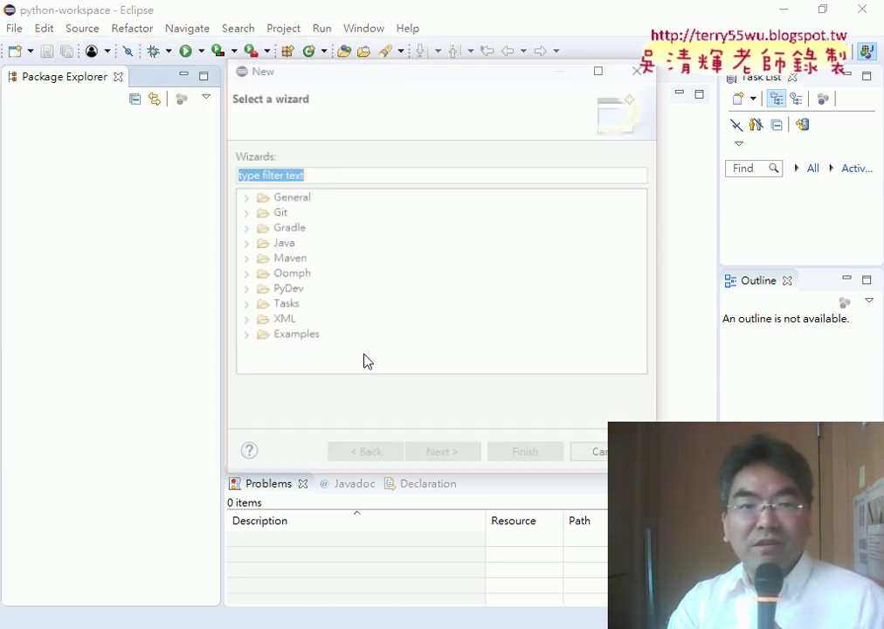
pyautogui.click(243, 290)
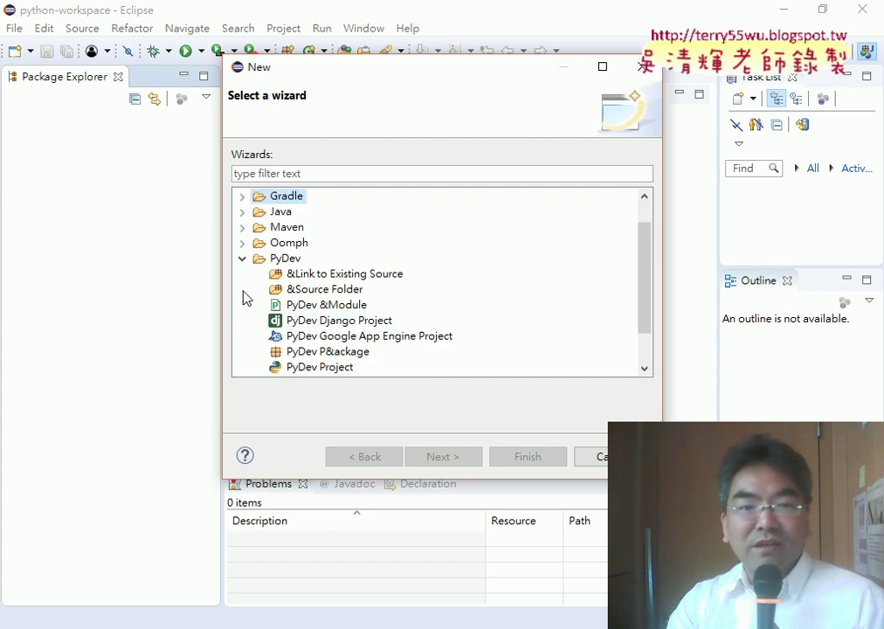
pyautogui.click(340, 367)
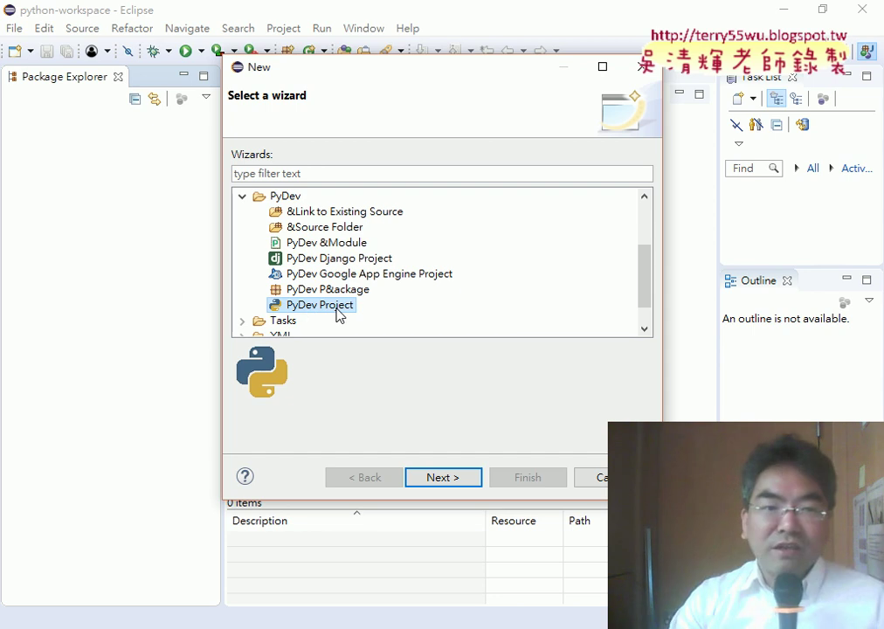
pyautogui.click(351, 262)
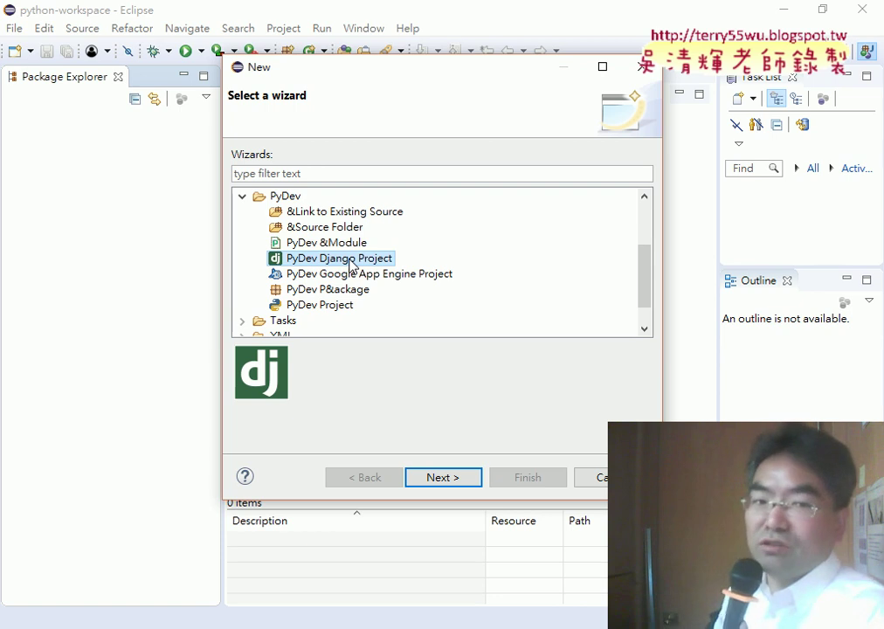
pyautogui.click(325, 307)
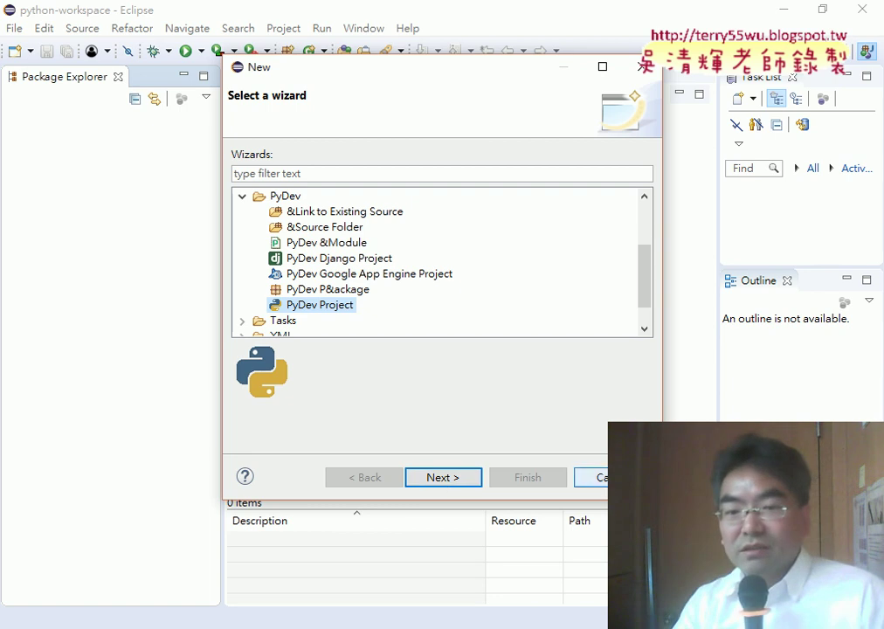
pyautogui.press('Escape')
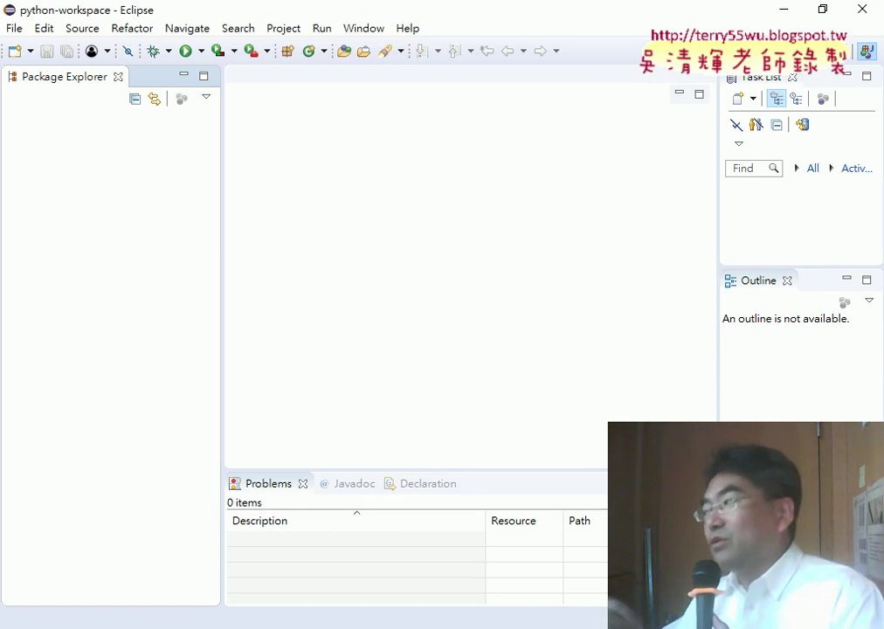